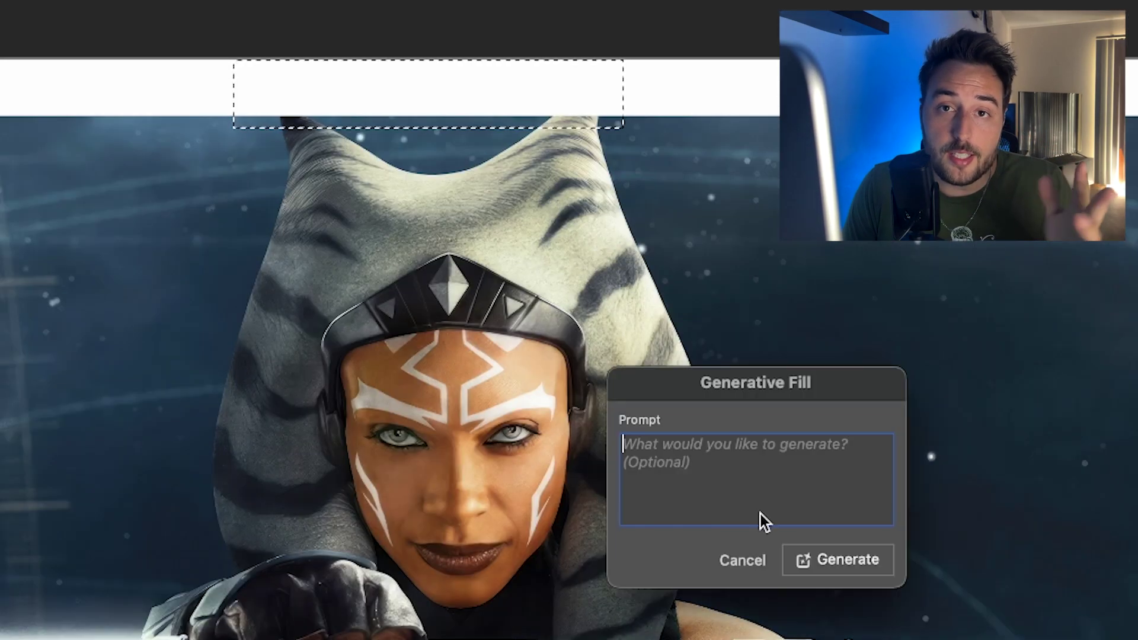
Extend the horn tips into the white strip using Generative Fill without a prompt, and merge the result with the image layer
click(831, 548)
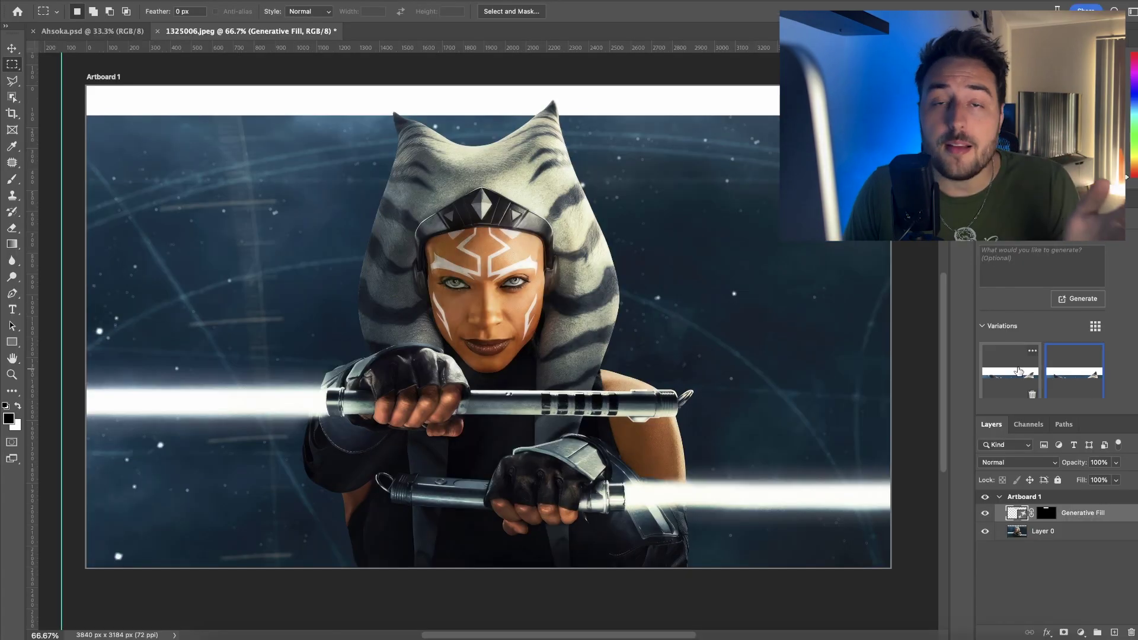
click(1054, 525)
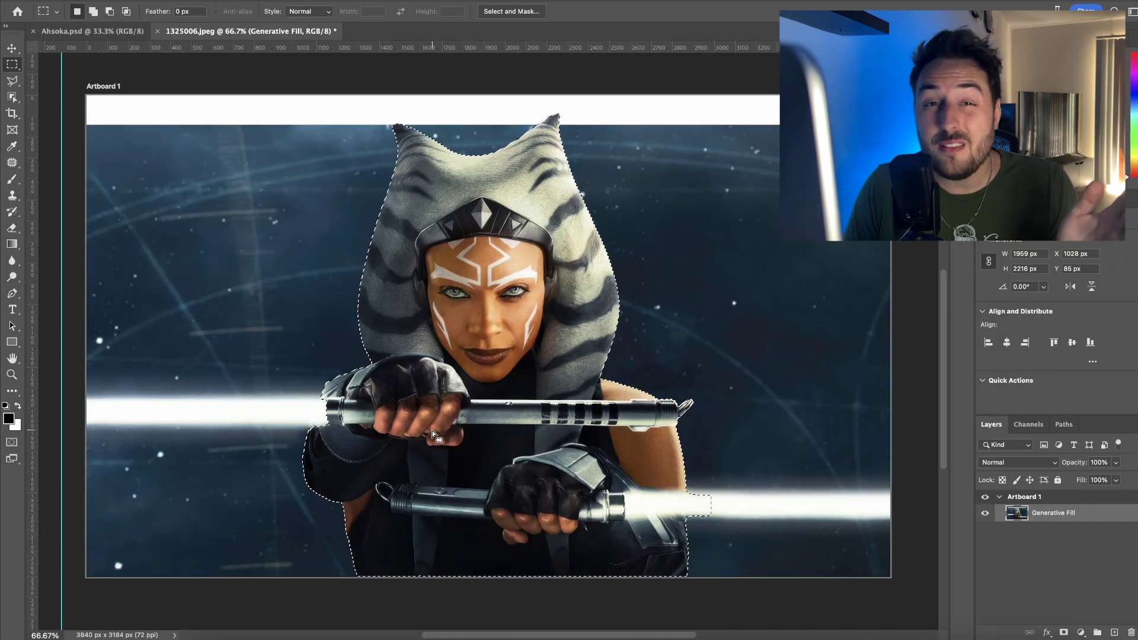
Cut out the character with Select and Mask at smooth 30, contrast 20% and shift edge -30%, output to a new layer with mask
scroll(432, 430, up, 3)
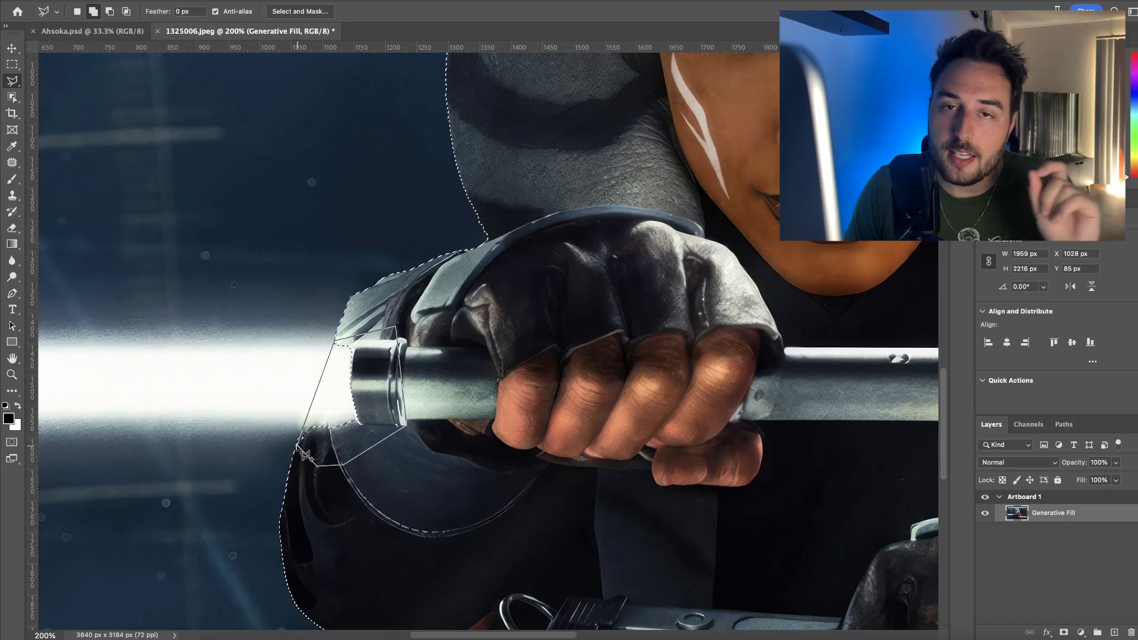
scroll(664, 269, up, 15)
scroll(580, 315, down, 20)
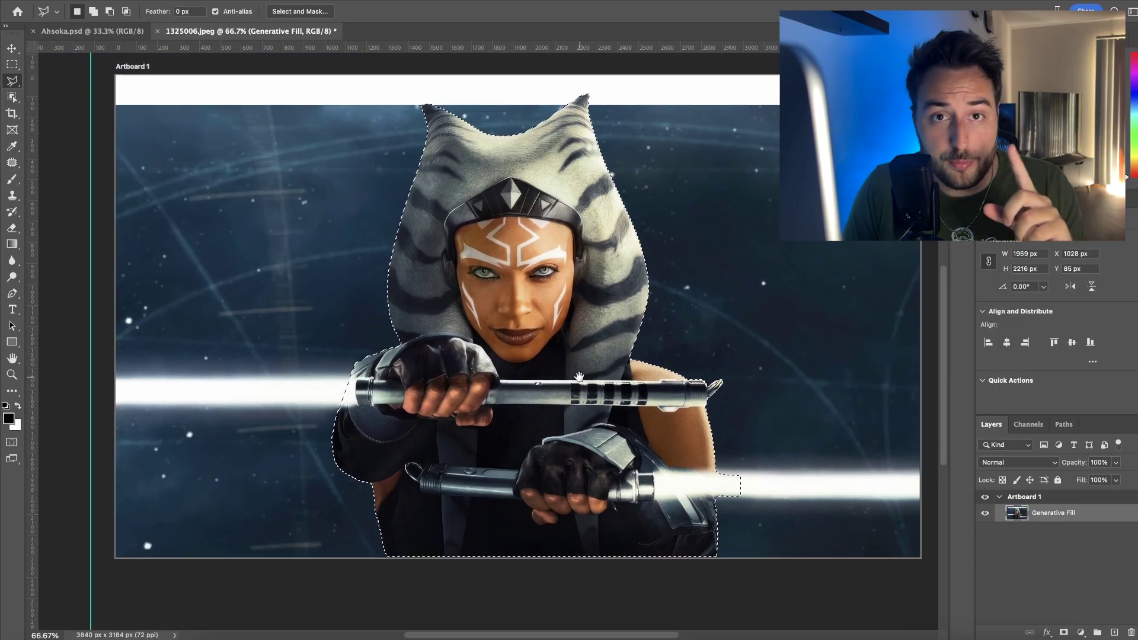
click(308, 12)
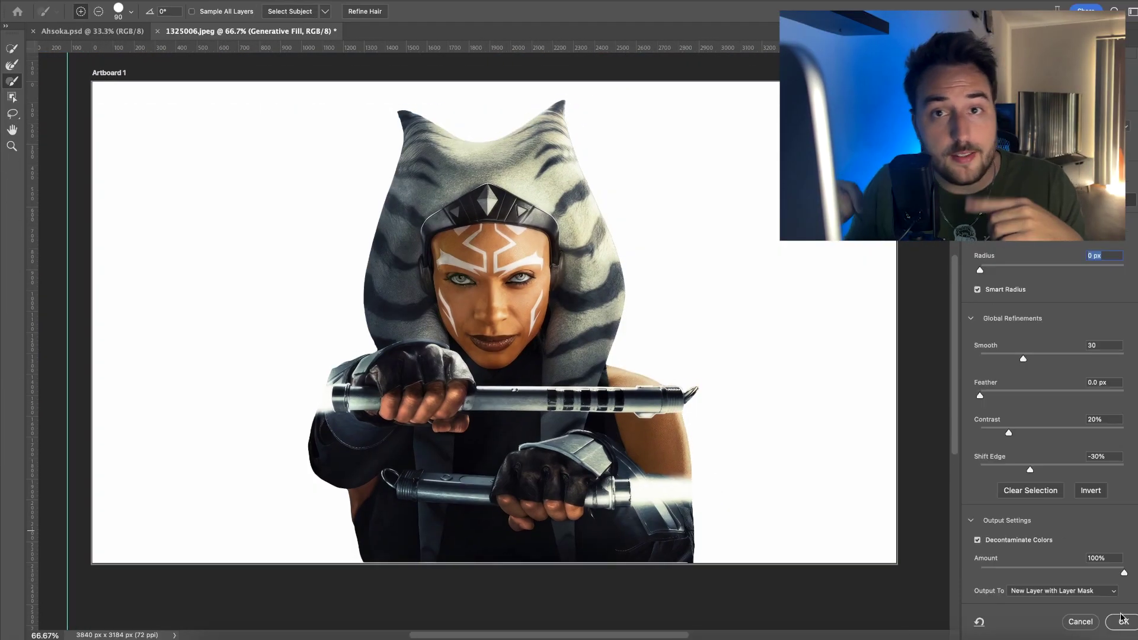
click(1123, 620)
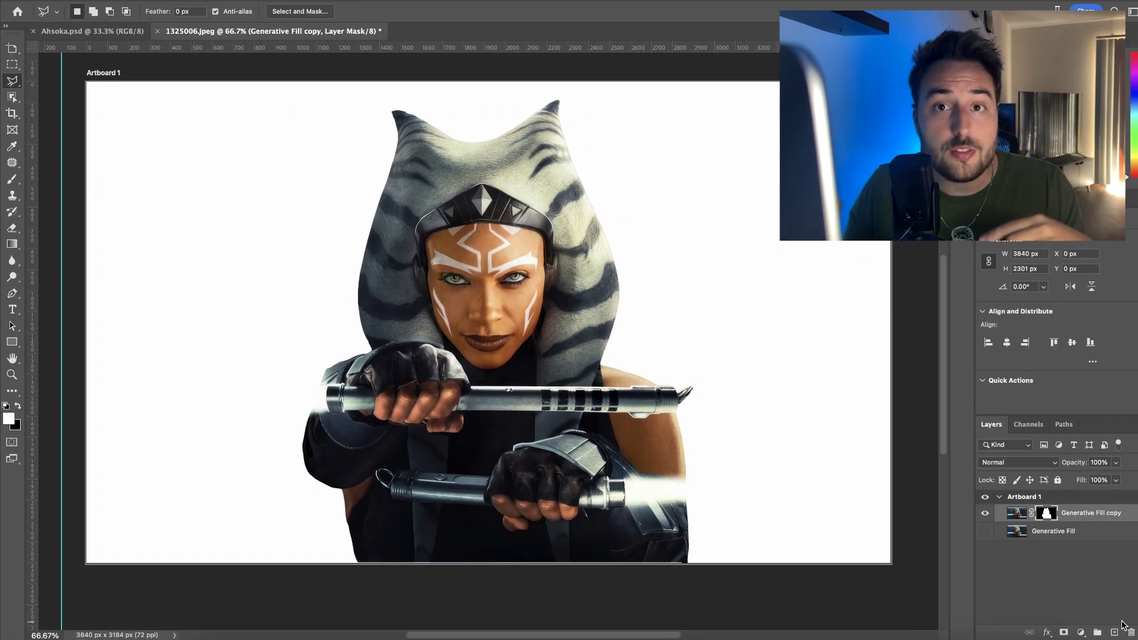
Rename the cut-out layer Ahsoka and place it in Ahsoka.psd at the bottom of the canvas, scaled to about 144%
double_click(1094, 513)
key(BackSpace)
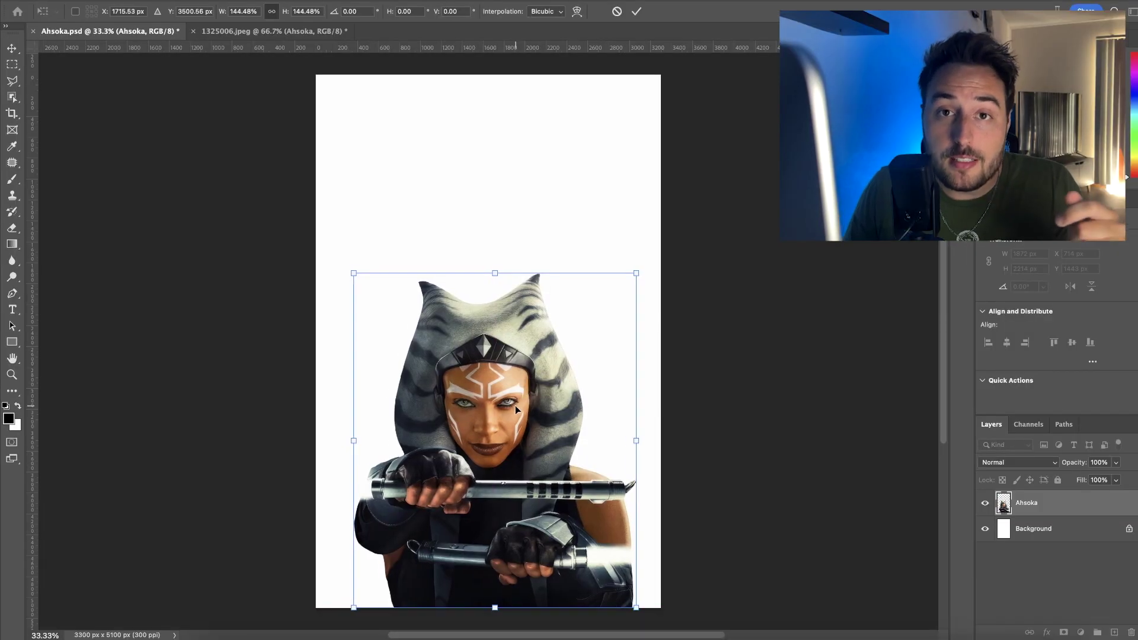
key(Return)
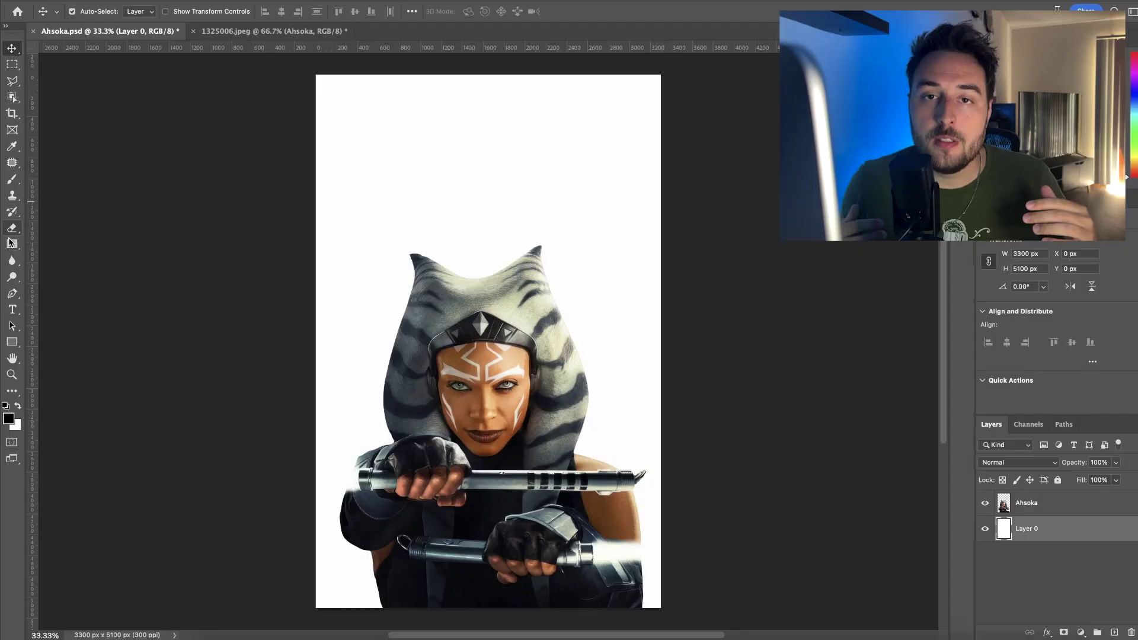
click(177, 12)
drag(479, 327, 669, 326)
key(super+z)
Fill the background behind the character with a blue gradient running vertically over the full canvas height
click(434, 1)
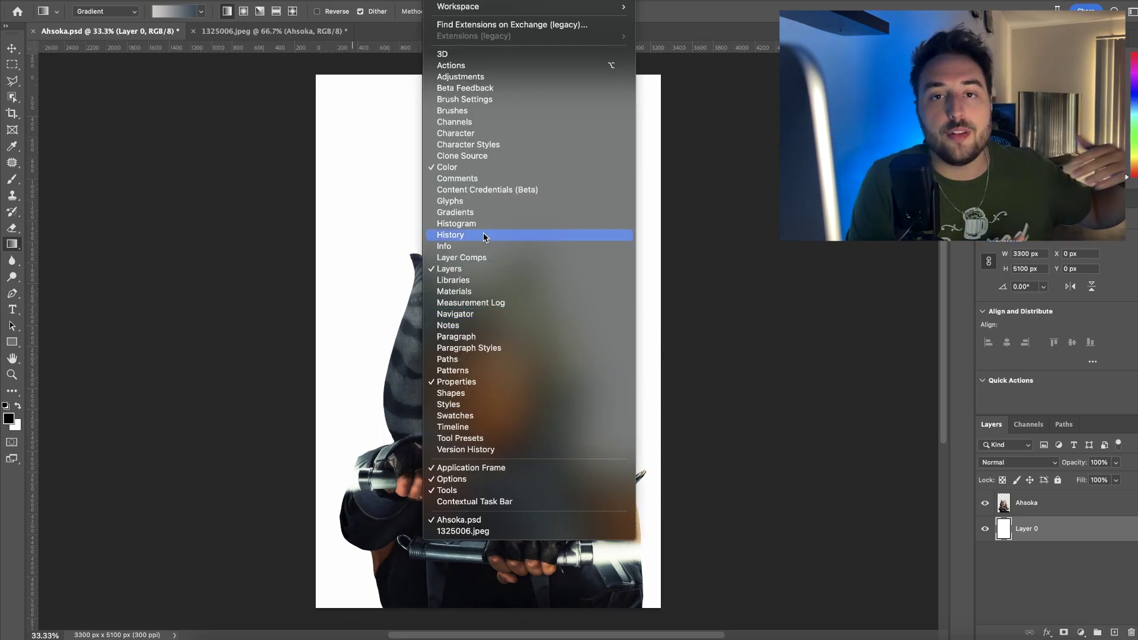
click(485, 212)
drag(488, 76, 489, 608)
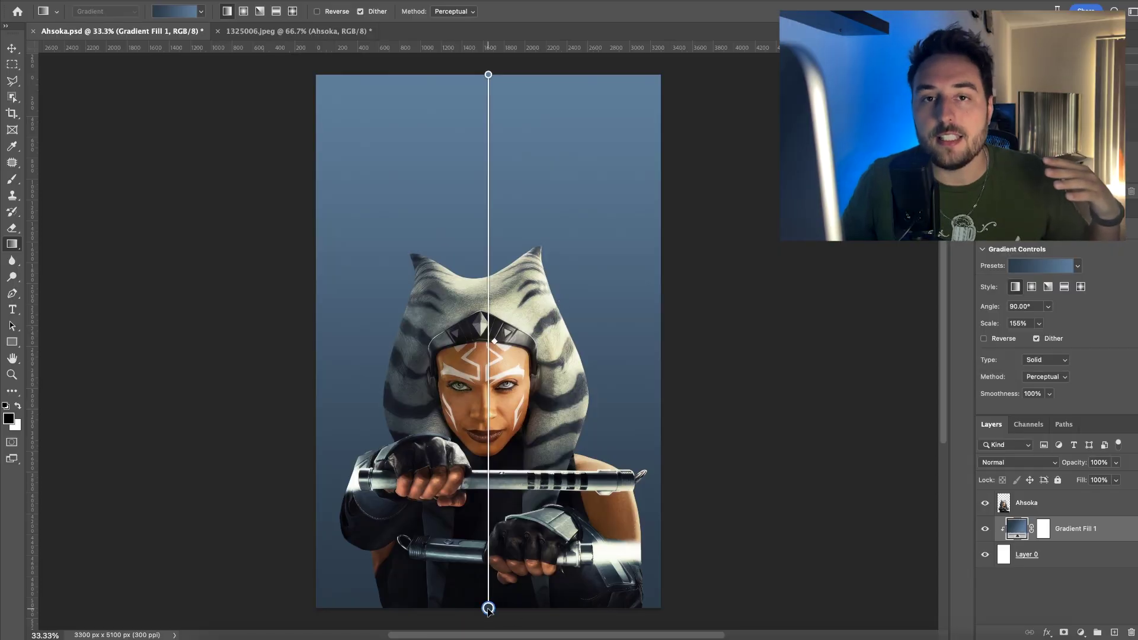
Darken the gradient's bottom color to deep navy and shift its midpoint upward
double_click(489, 608)
click(1056, 282)
drag(494, 341, 495, 278)
scroll(491, 173, up, 5)
drag(488, 231, 494, 130)
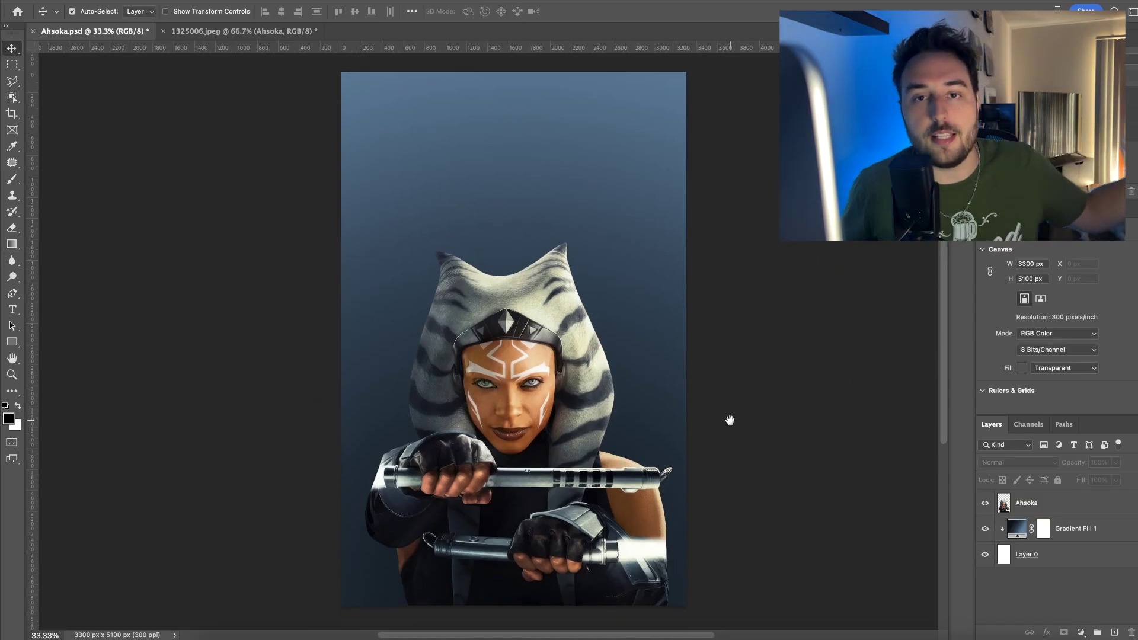
Draw a white rectangle without stroke, 1155 by 180 px, over the blade of the upper lightsaber
key(ctrl+plus)
key(ctrl+plus)
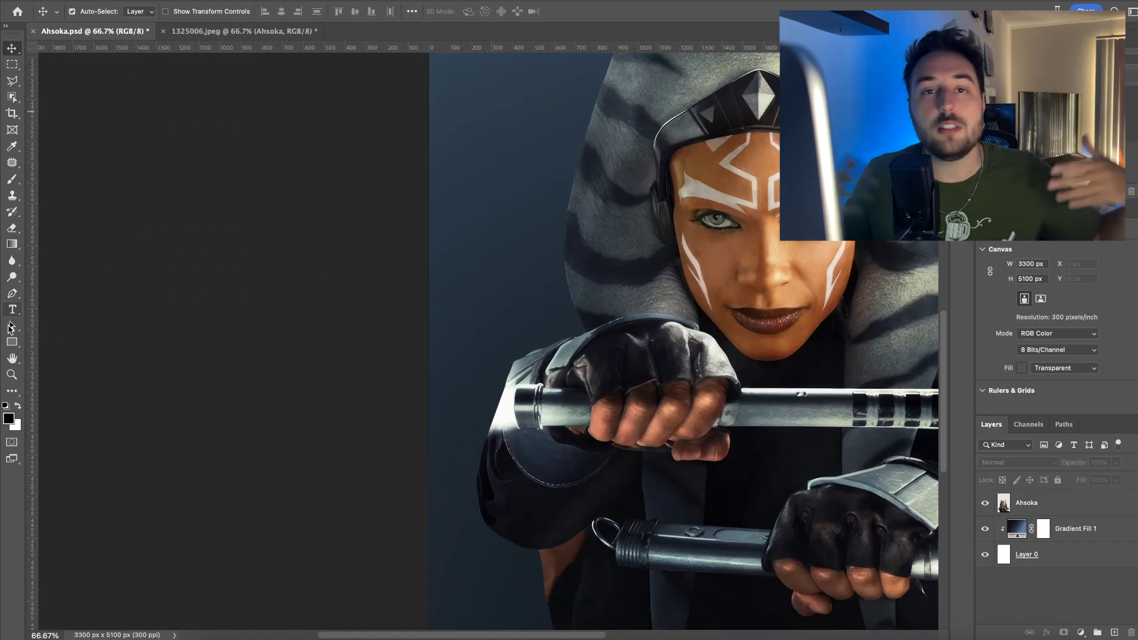
drag(273, 425, 273, 425)
click(139, 11)
click(182, 11)
click(100, 36)
click(139, 11)
click(102, 79)
Duplicate the white rectangle and align the copy with the blade of the lower lightsaber
key(v)
alt+drag(450, 412, 807, 531)
drag(751, 522, 325, 432)
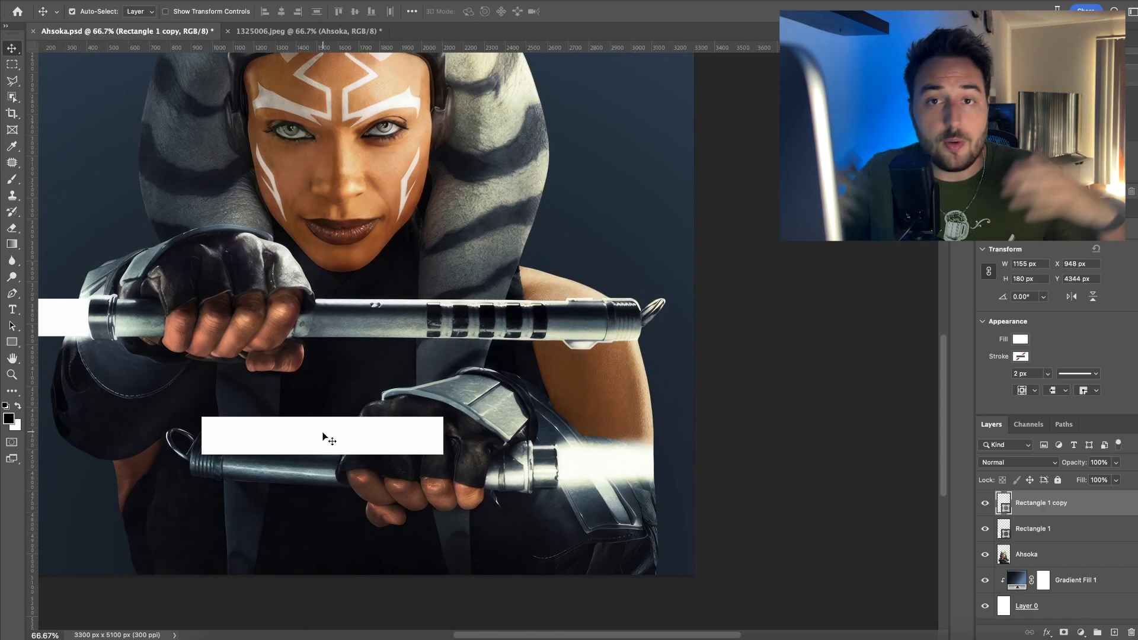
drag(674, 478, 674, 477)
scroll(356, 356, left, 5)
scroll(356, 355, up, 1)
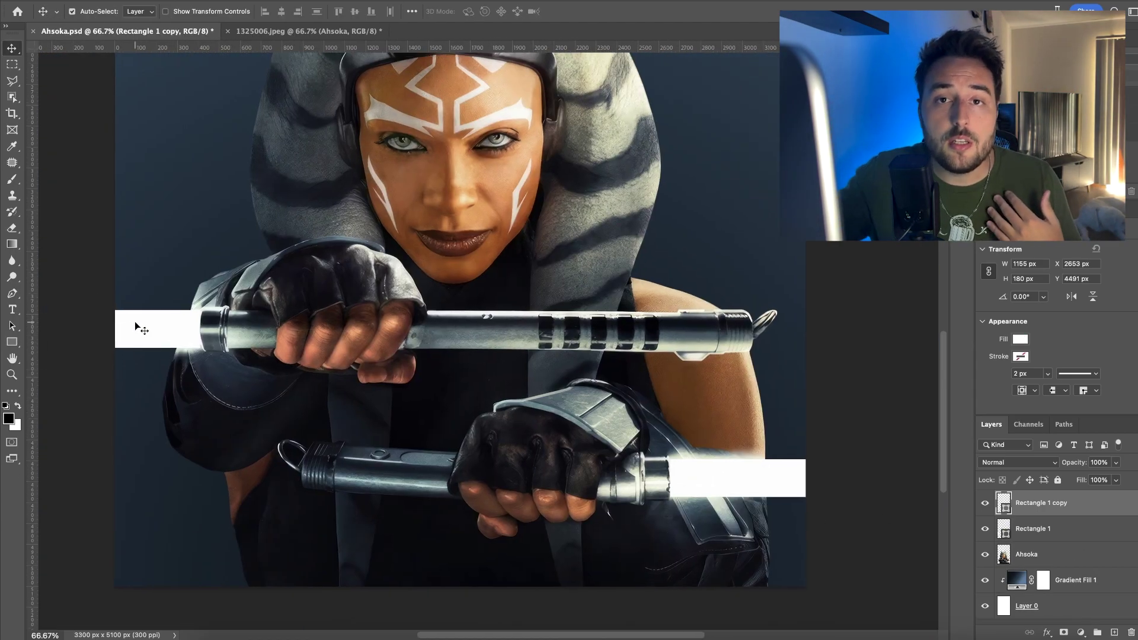
Give the upper lightsaber's blade rectangle an inner glow and an outer glow with a size of 120 px
click(192, 326)
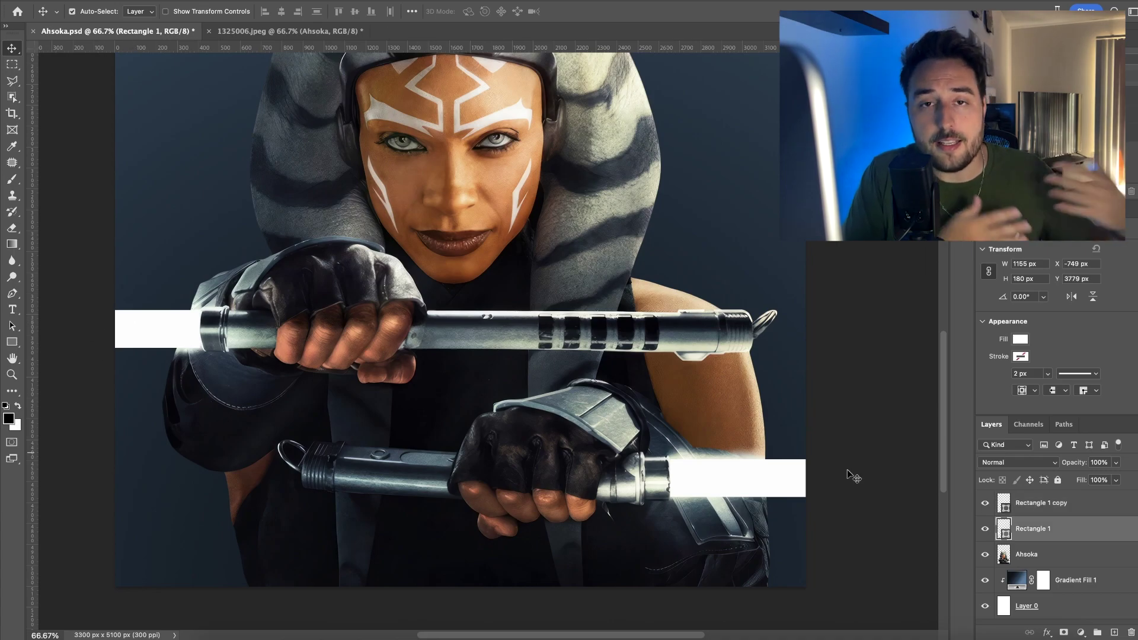
double_click(1073, 529)
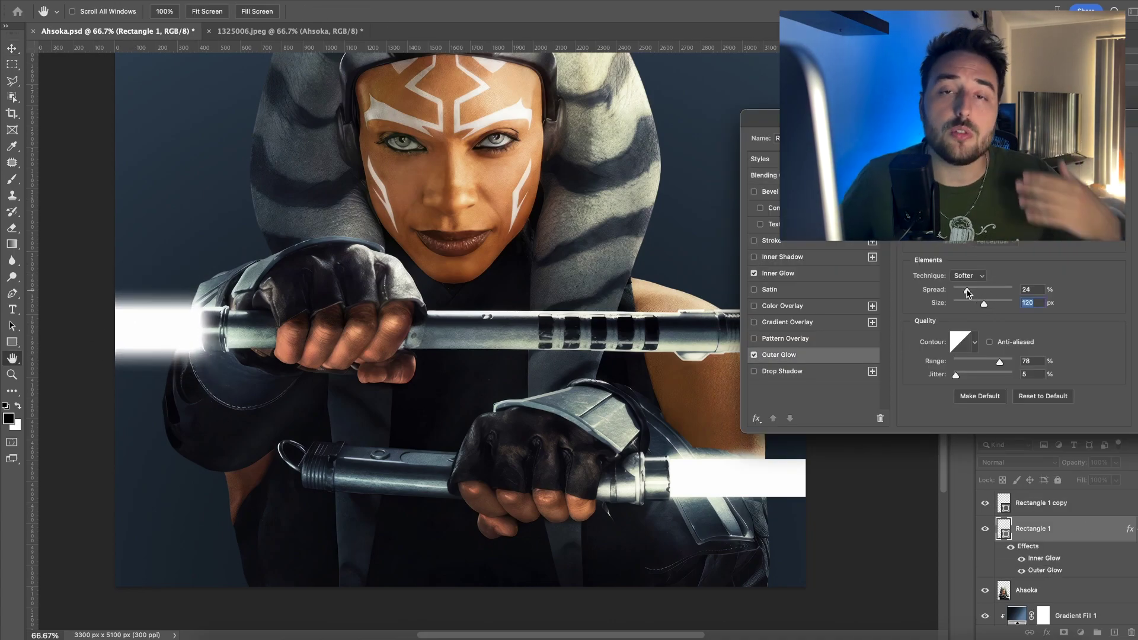
key(Return)
Convert the upper blade rectangle to a smart object and apply a Gaussian Blur to it
click(314, 2)
mouse_move(356, 138)
click(525, 186)
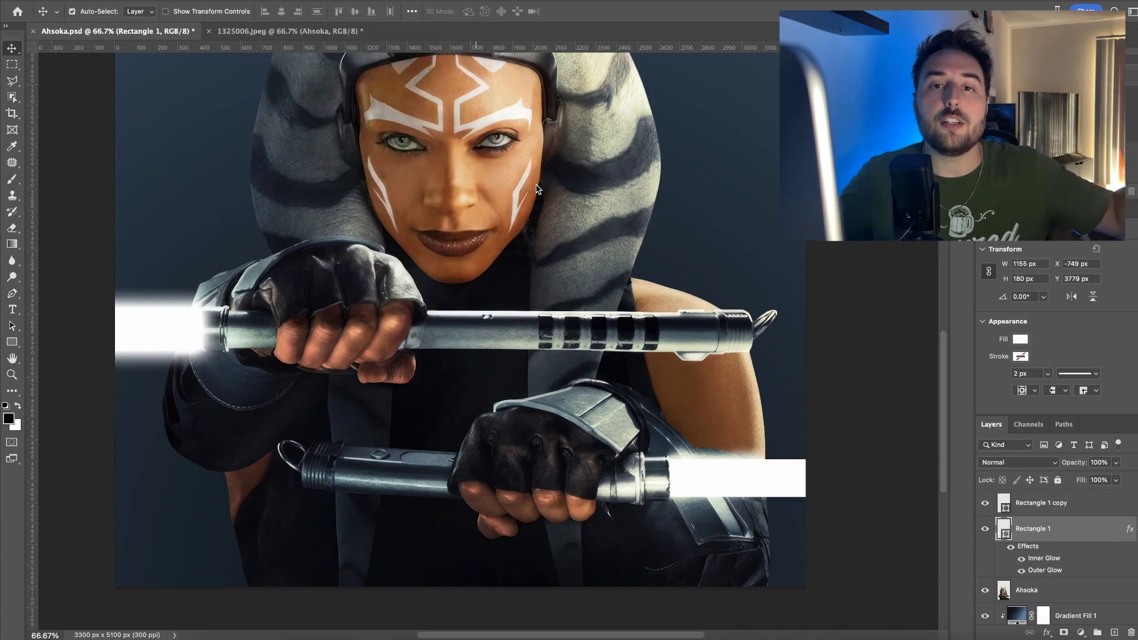
key(Return)
key(Return)
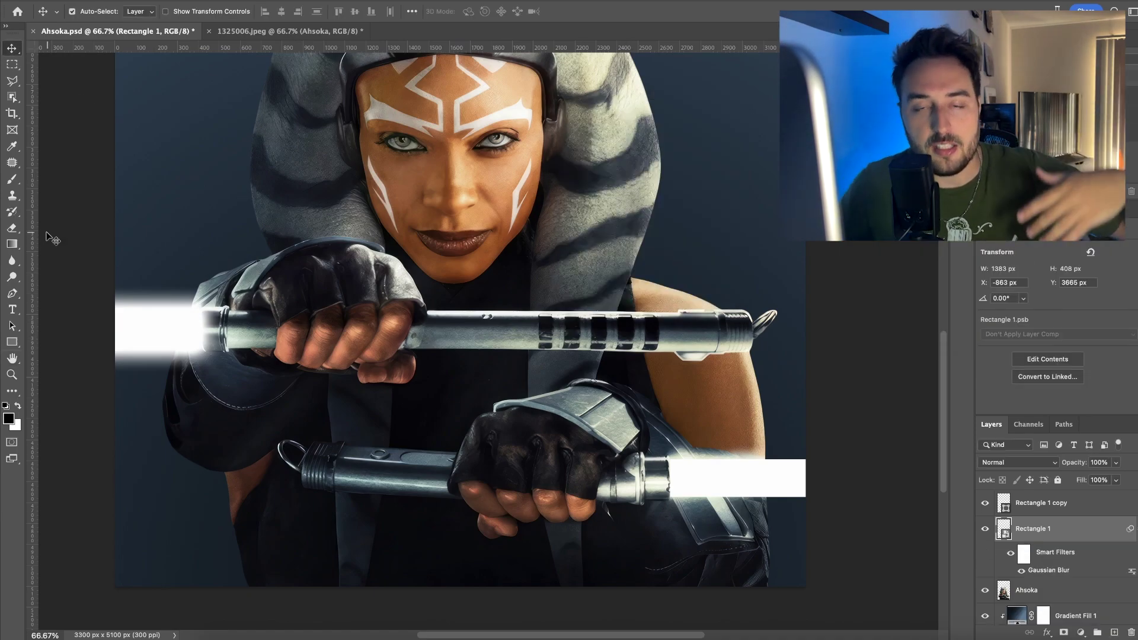
Nudge the upper blade toward its hilt and choose a soft 200 px brush for masking
key(v)
drag(171, 334, 190, 333)
key(b)
click(90, 12)
key(Return)
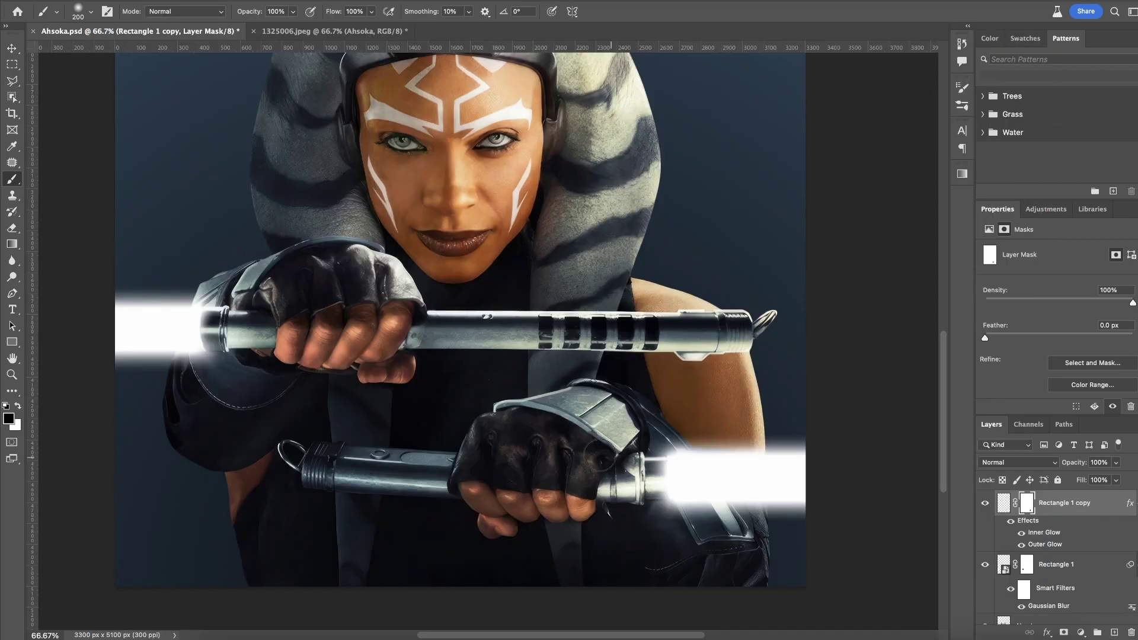
Open the logo image ahsoka2_media_center_thumbnail_may_2021_cd89f61e.jpeg
key(super+minus)
key(super+minus)
drag(141, 55, 137, 179)
key(v)
click(81, 188)
click(123, 2)
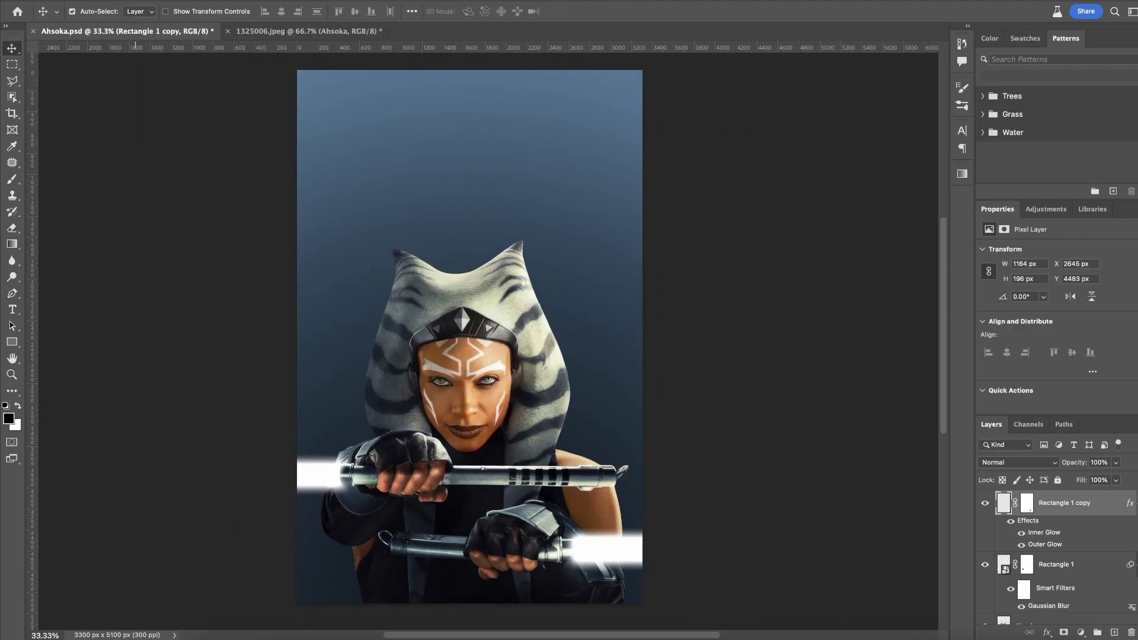
click(137, 1)
click(138, 7)
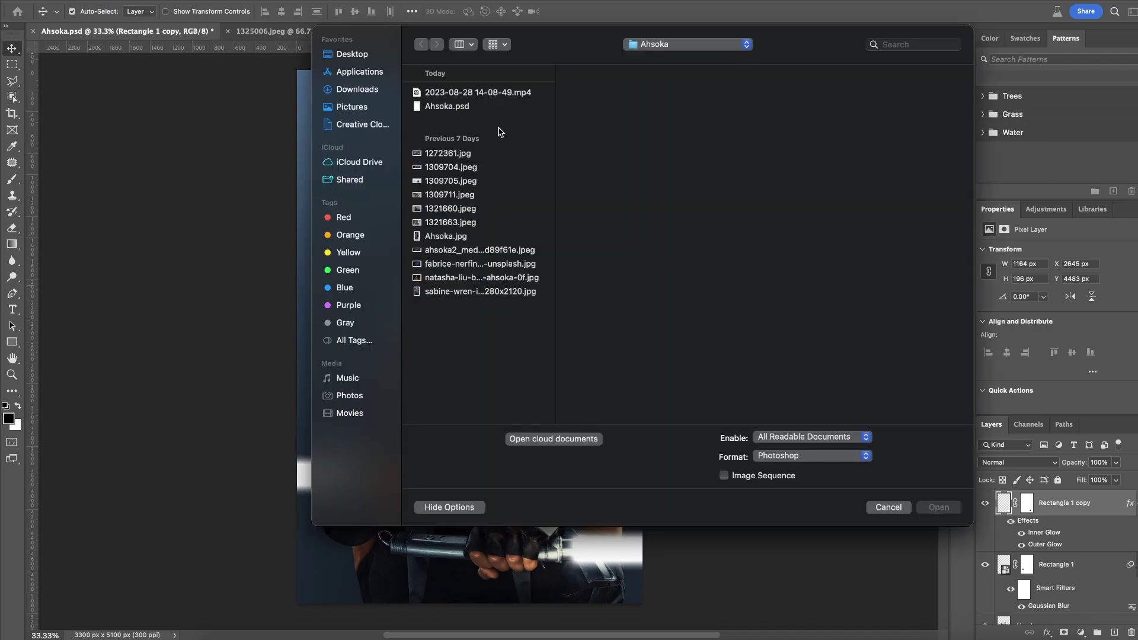
click(317, 100)
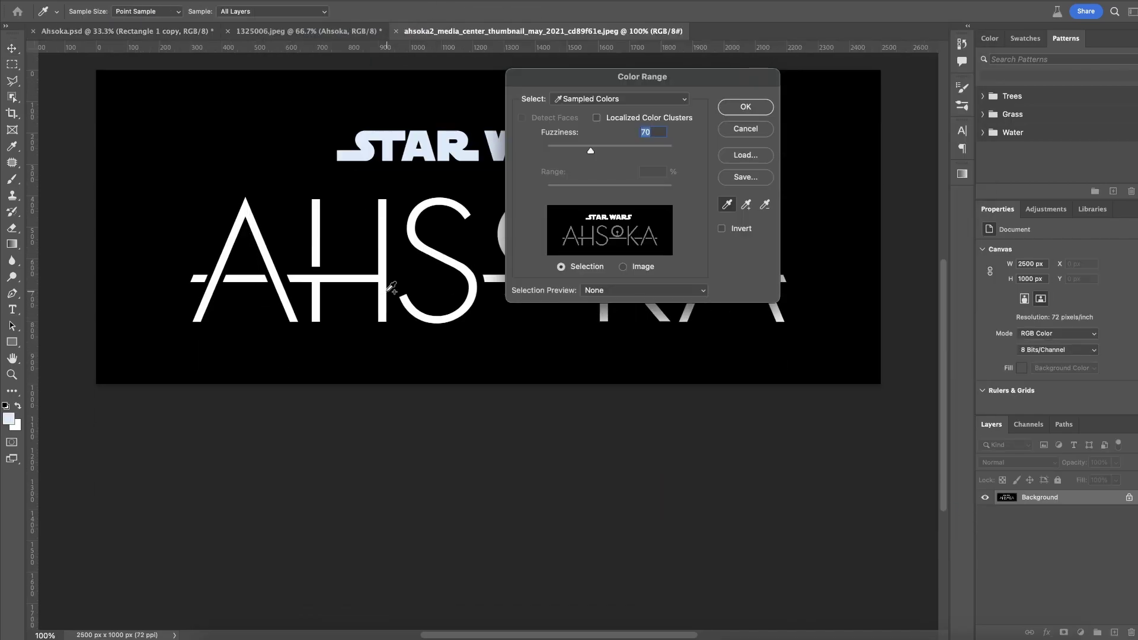
Select the logo lettering with Color Range at fuzziness 70 and mask out the black background
key(Return)
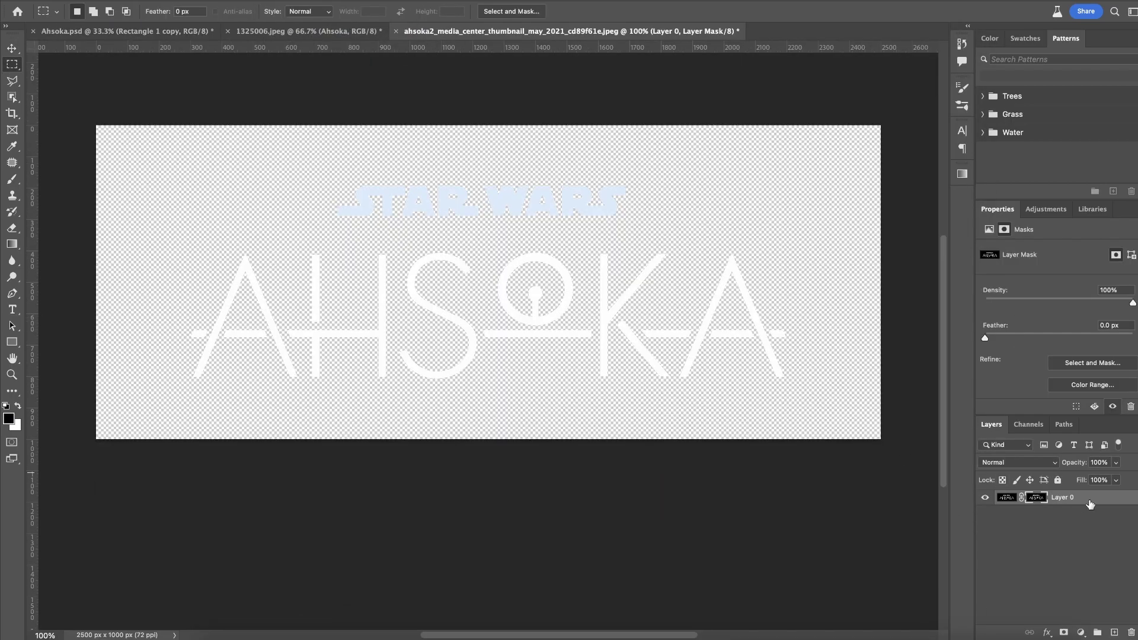
right_click(571, 302)
click(633, 409)
right_click(699, 332)
Rename the lettering layer Logo and place it near the top of the poster, scaled to about 127%
double_click(1037, 497)
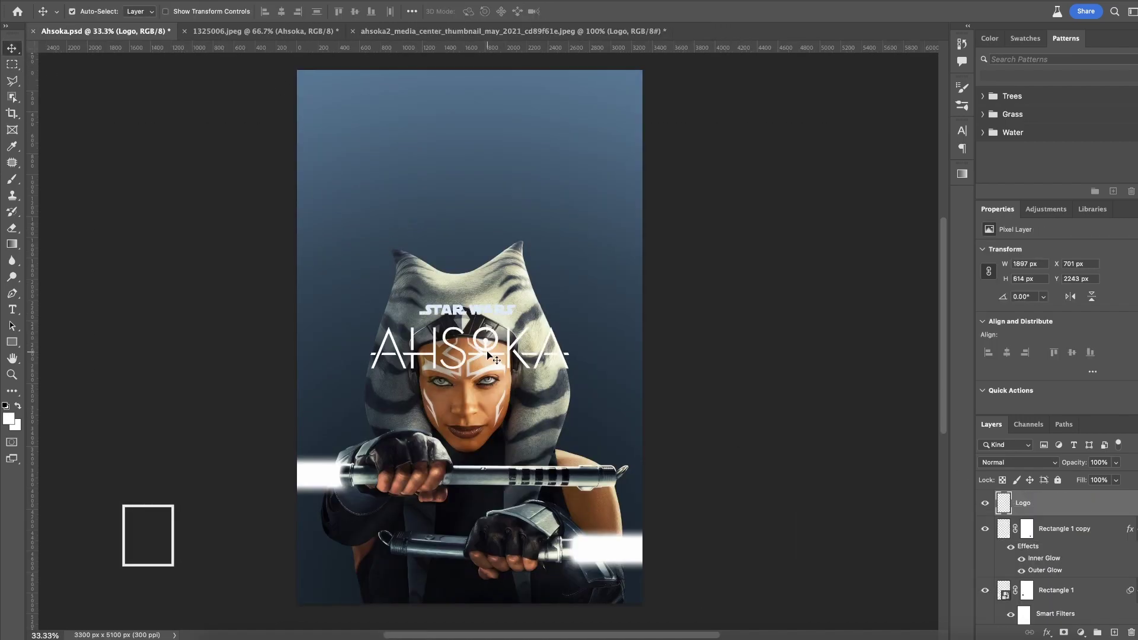
drag(469, 217, 470, 192)
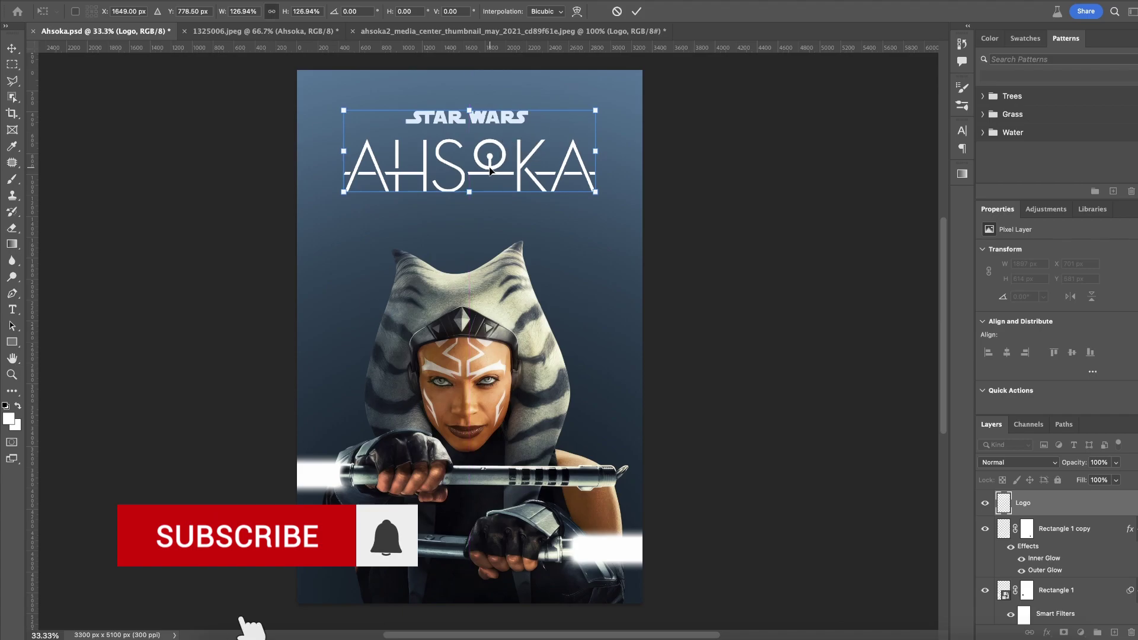
Rename the Disney+ logo layer Disney
text(Disn)
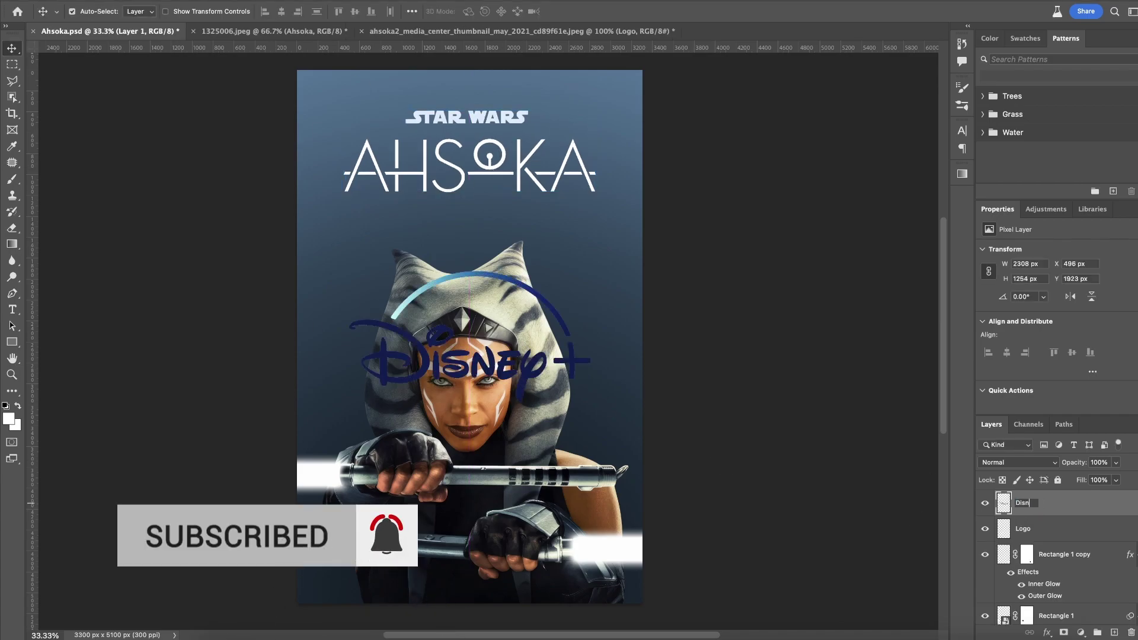
text(ey)
key(Return)
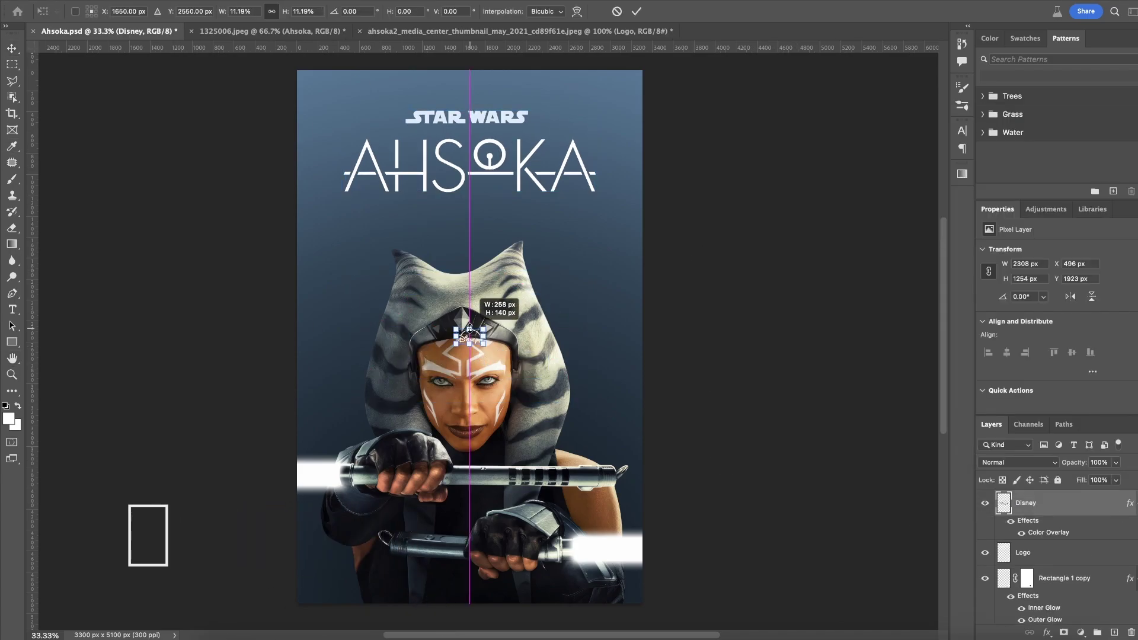
Try to move the character and both lightsaber blades upward together
shift+click(1075, 594)
key(shift+Up)
key(shift+Up)
key(shift+Up)
key(shift+Up)
key(shift+Up)
key(shift+Up)
key(shift+Up)
key(shift+Up)
key(shift+Up)
key(shift+Up)
key(shift+Up)
key(shift+Up)
key(shift+Up)
key(shift+Up)
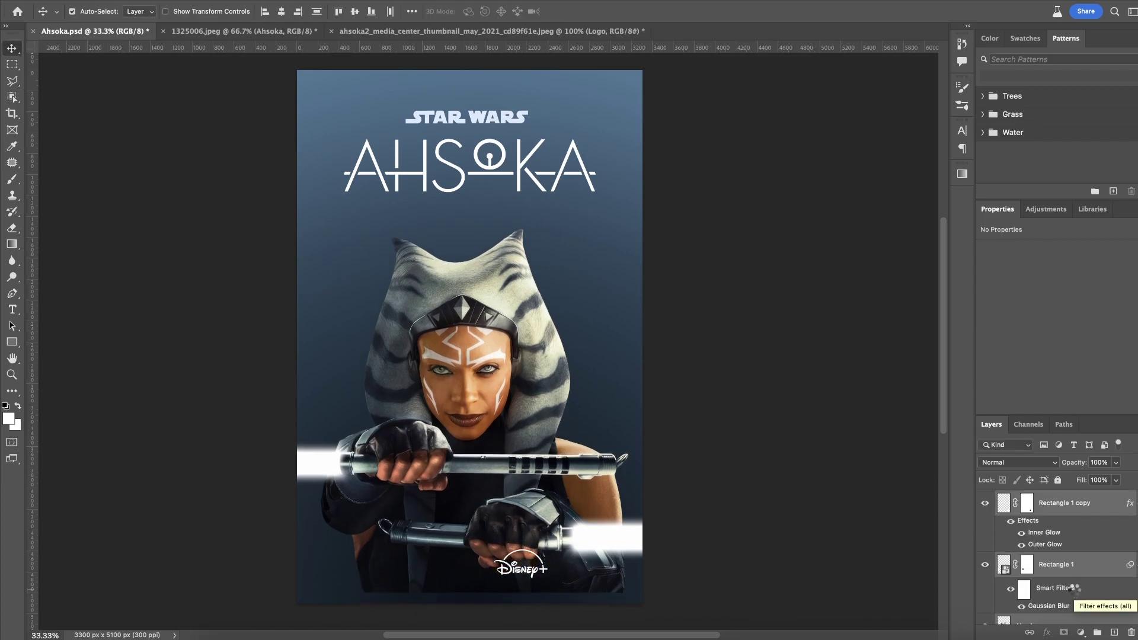
Fade out the character's lower edge with a black linear gradient on the Ahsoka layer's mask
scroll(1120, 598, down, 3)
click(1045, 561)
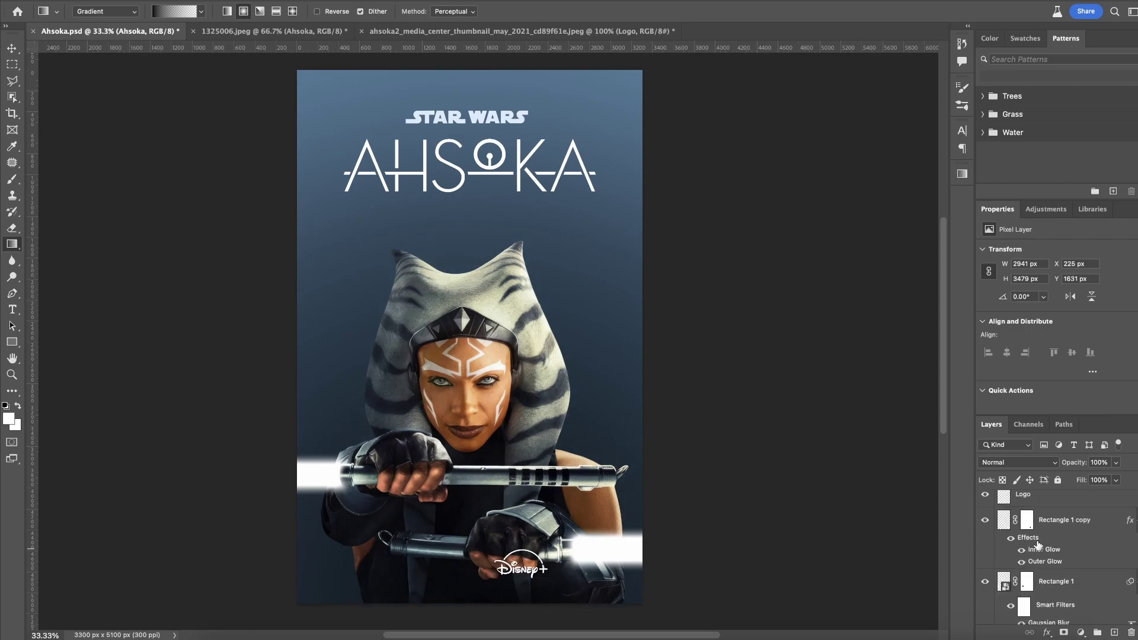
drag(625, 474, 625, 462)
click(625, 462)
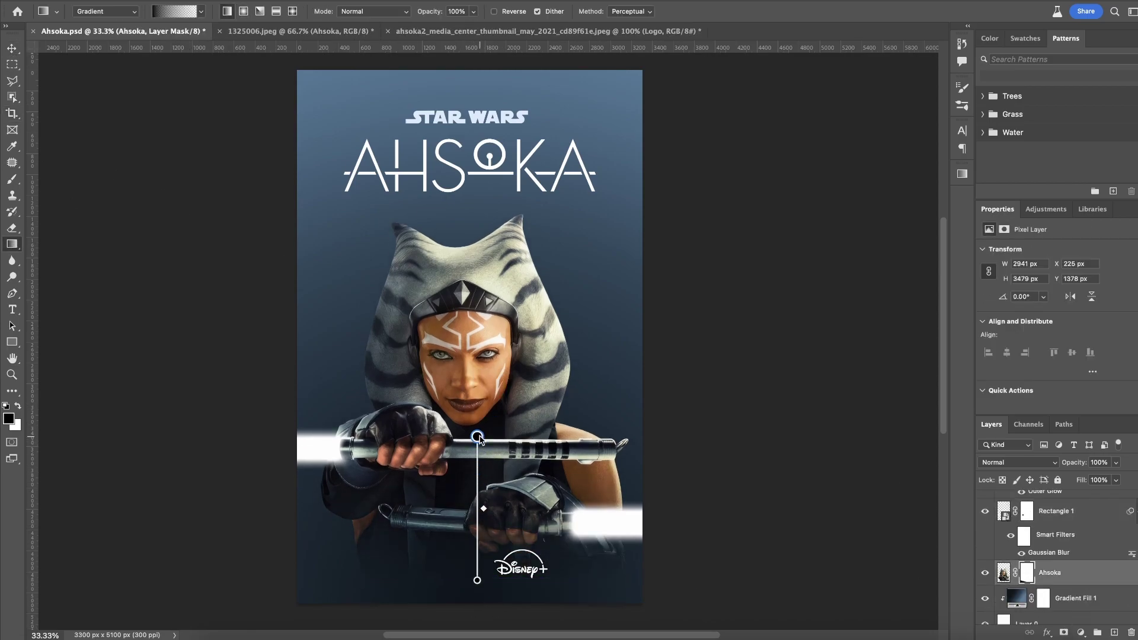
Nudge the character and both lightsaber blades up together by about 70 px
key(v)
click(556, 575)
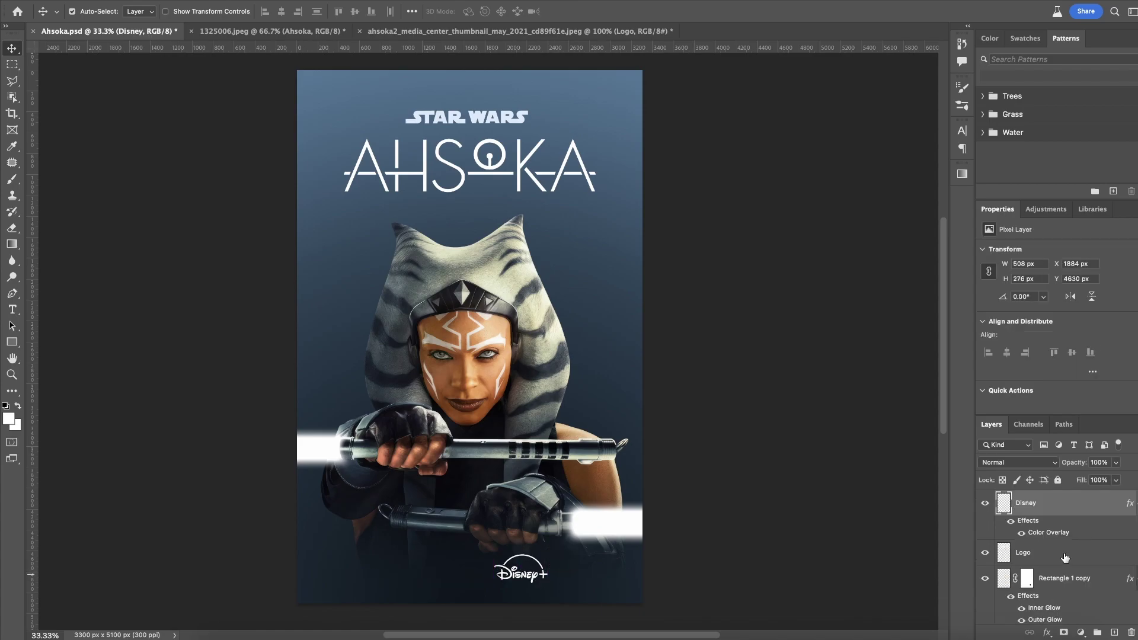
scroll(1065, 580, down, 2)
shift+click(1075, 581)
key(shift+Up)
key(shift+Up)
key(shift+Up)
key(shift+Up)
key(shift+Up)
key(shift+Up)
key(shift+Up)
Enlarge the Disney+ logo to 658 by 357 px and reposition it below the lower lightsaber
click(539, 579)
click(522, 574)
key(super+t)
drag(521, 576, 521, 586)
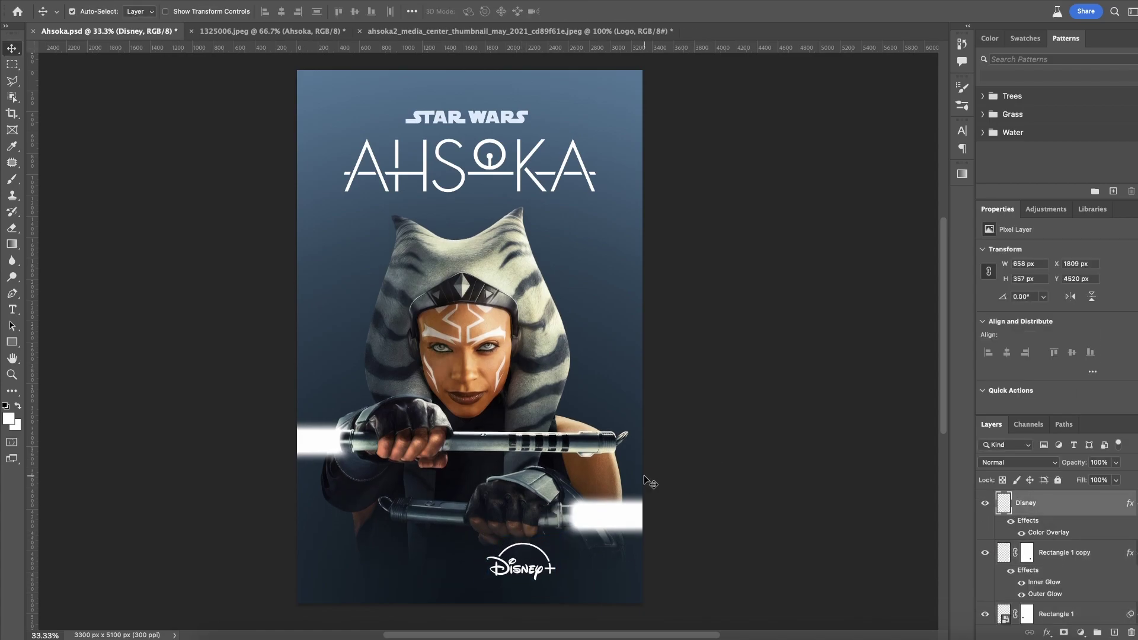
Add a new layer and paint soft white glows over both lightsaber blades with a 3000 px brush
key(ctrl+shift+alt+n)
click(364, 444)
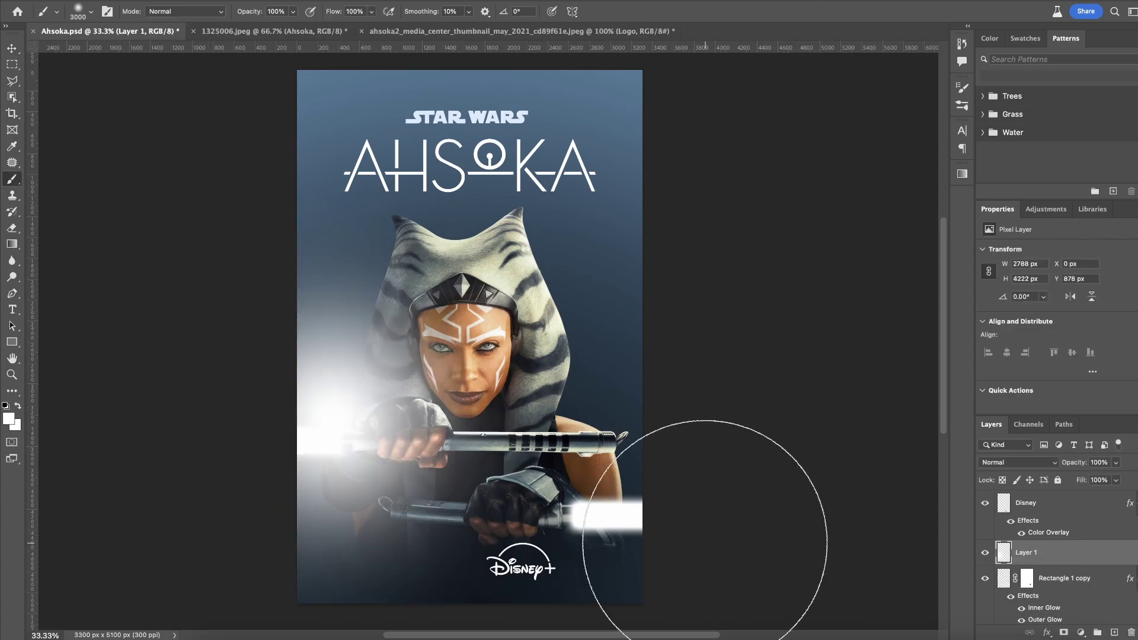
click(718, 518)
Set the glow layer's blend mode to Linear Dodge (Add) and its opacity to 20%
click(204, 2)
drag(259, 15, 240, 16)
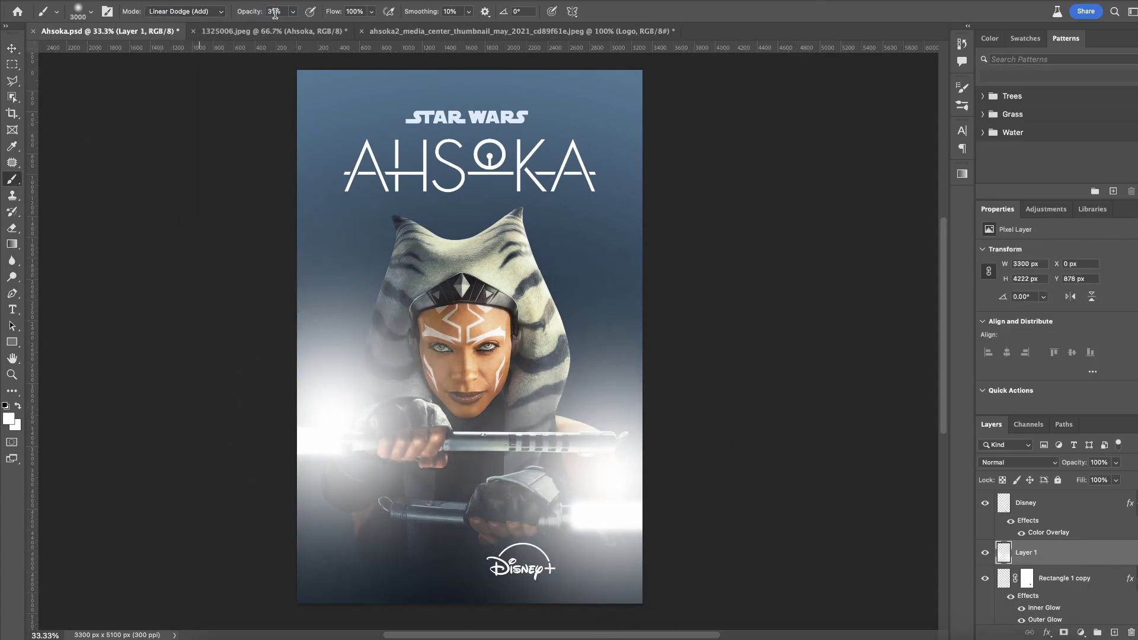
click(1017, 463)
click(1008, 598)
drag(1074, 463, 1068, 464)
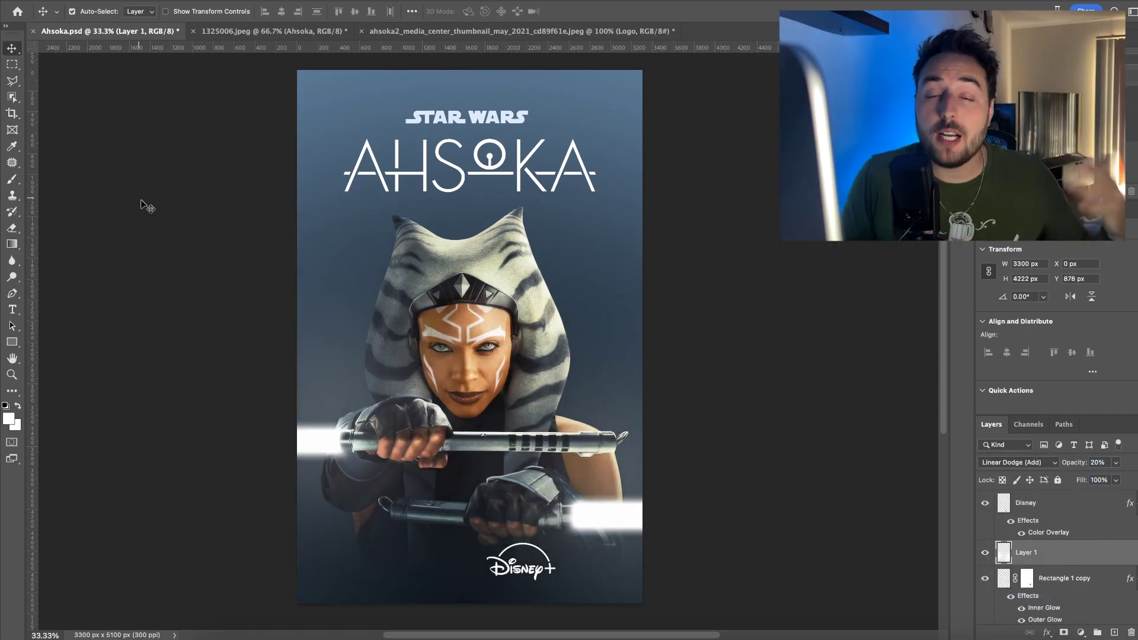
Add an edge Inner Glow to the character layer with 10% choke and 142 px size, and convert the effect into its own layer
double_click(1081, 616)
click(777, 274)
drag(972, 317, 958, 311)
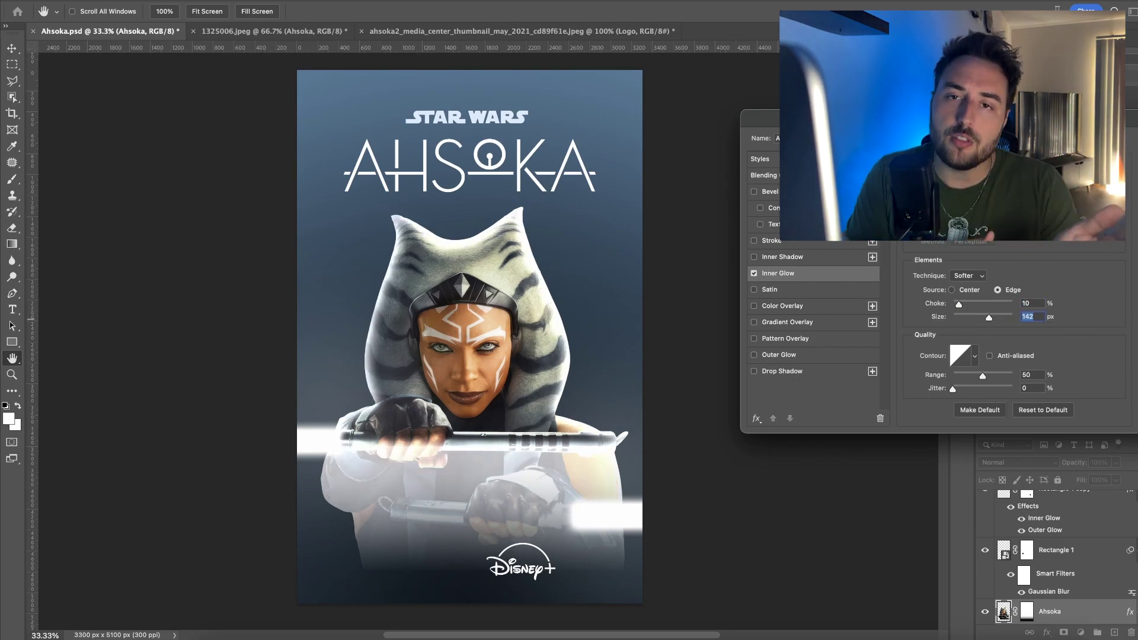
right_click(1130, 538)
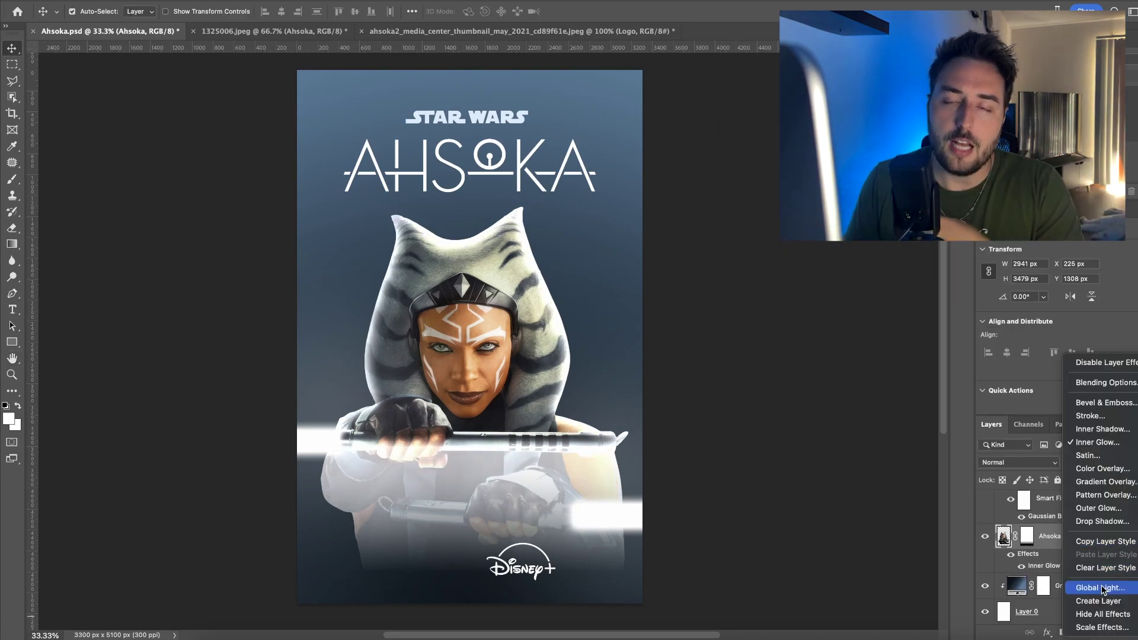
click(1098, 600)
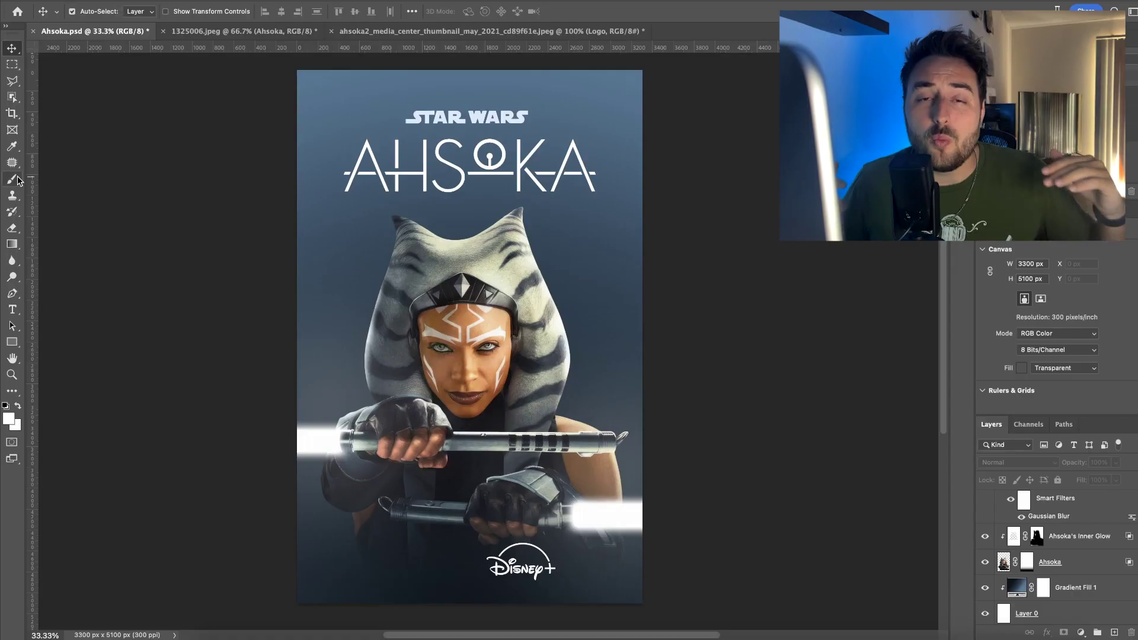
Draw a circle about 3128 px wide behind the character, fill it with white, and lower the title logo slightly
click(12, 344)
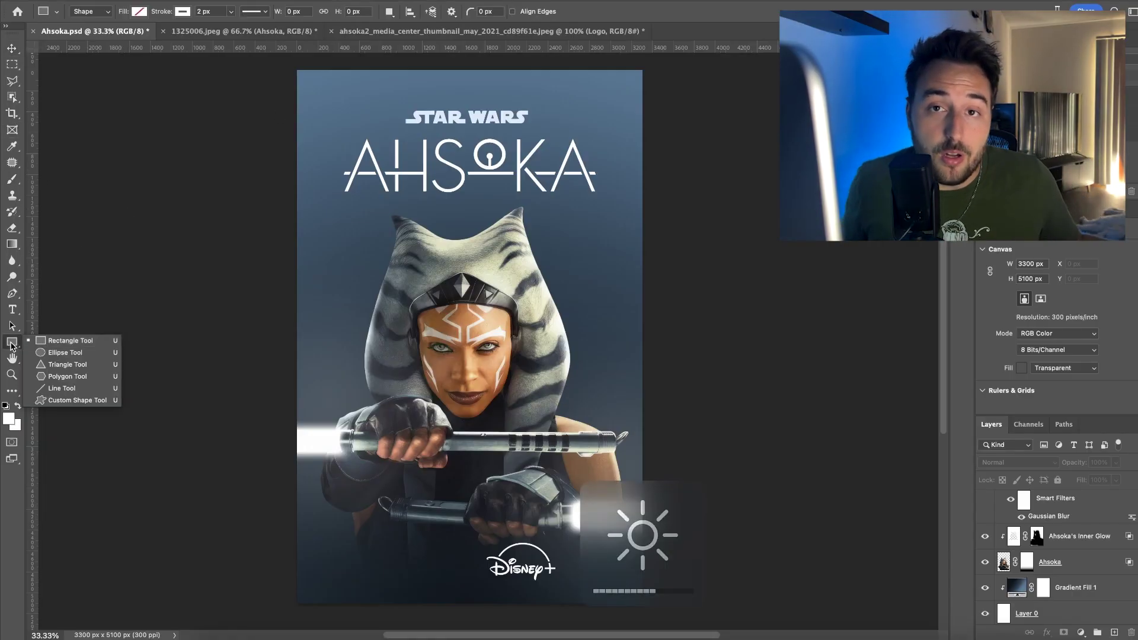
drag(637, 455, 637, 454)
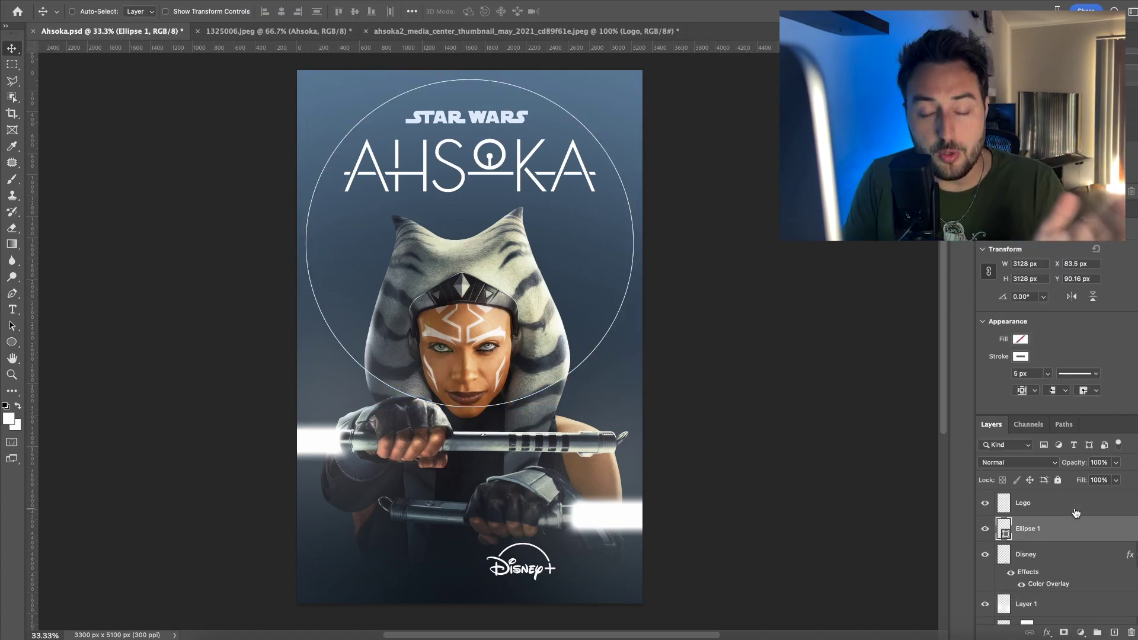
drag(522, 158, 522, 174)
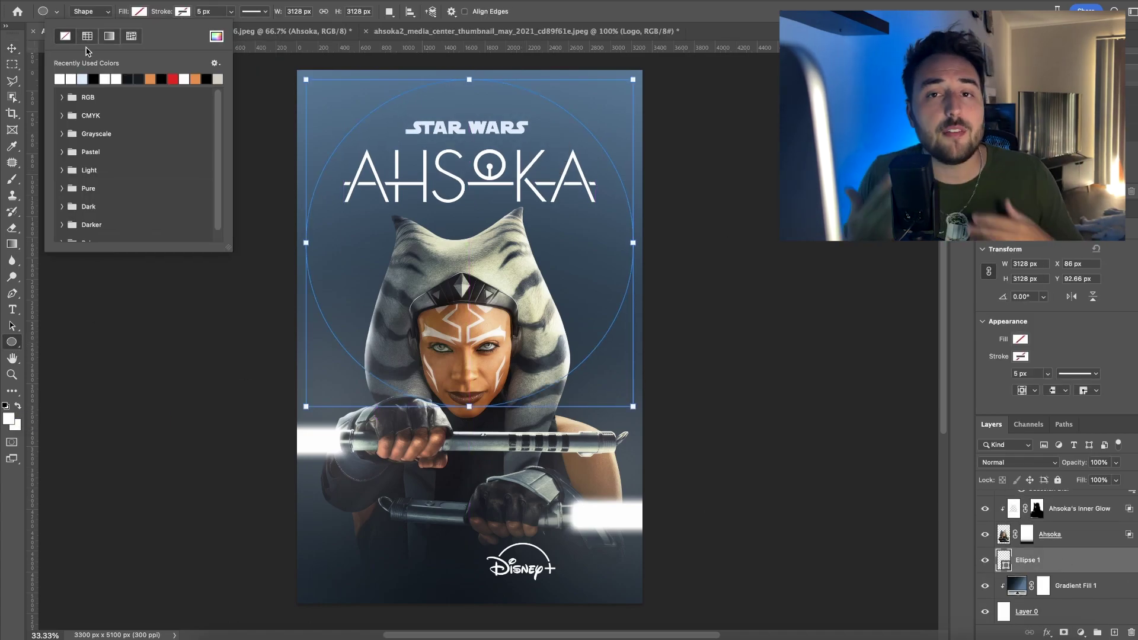
click(98, 47)
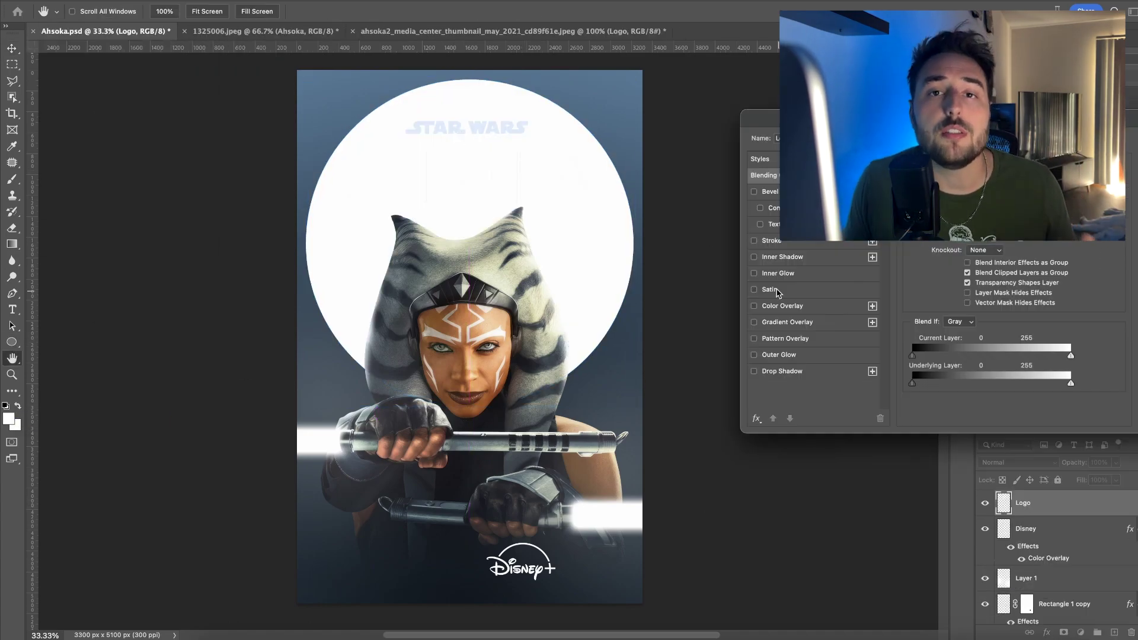
Recolour the Star Wars Ahsoka title logo with a blue Color Overlay sampled from the poster background
click(1032, 185)
click(945, 345)
click(913, 335)
click(628, 349)
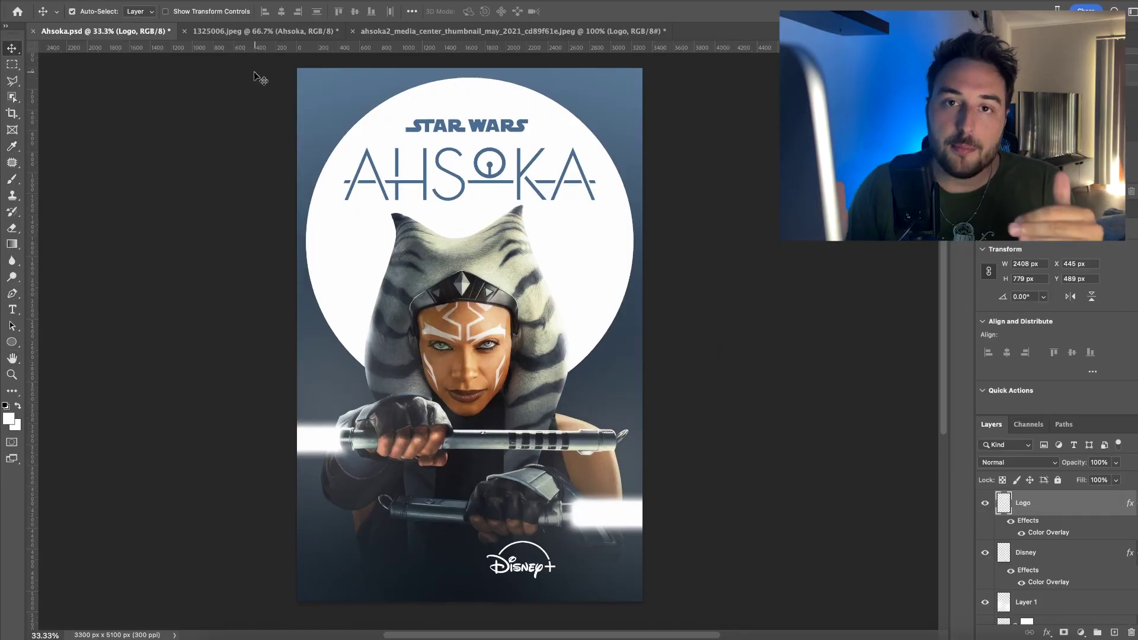
click(103, 111)
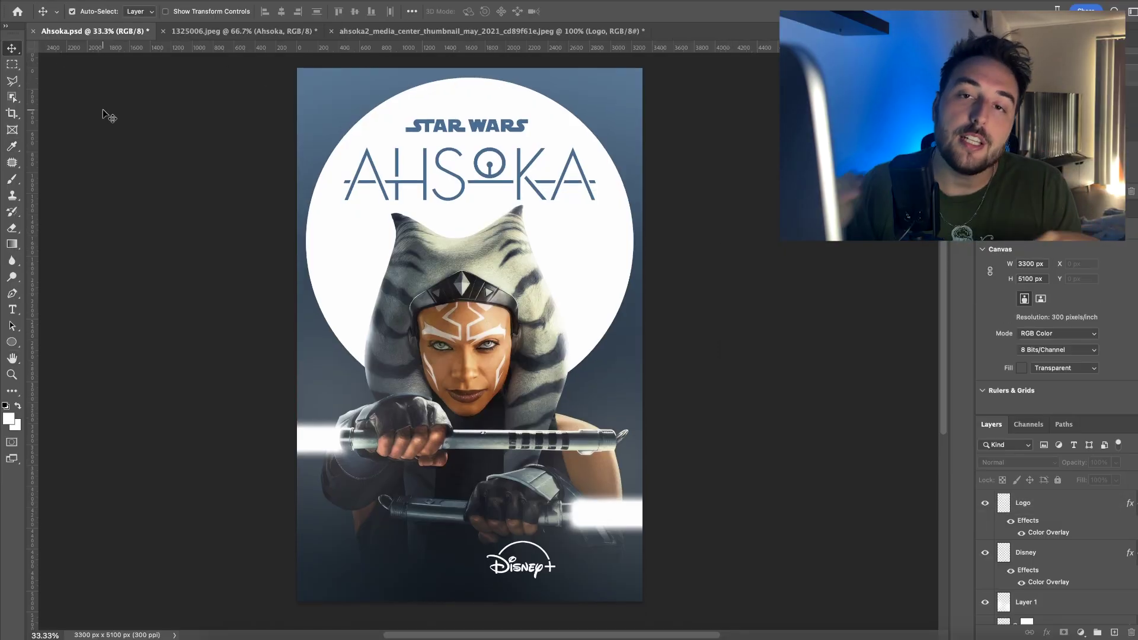
Draw a larger outlined circle about 3777 px wide with a 5 px white stroke, centre it around the white disc and stack it beneath
drag(271, 63, 684, 475)
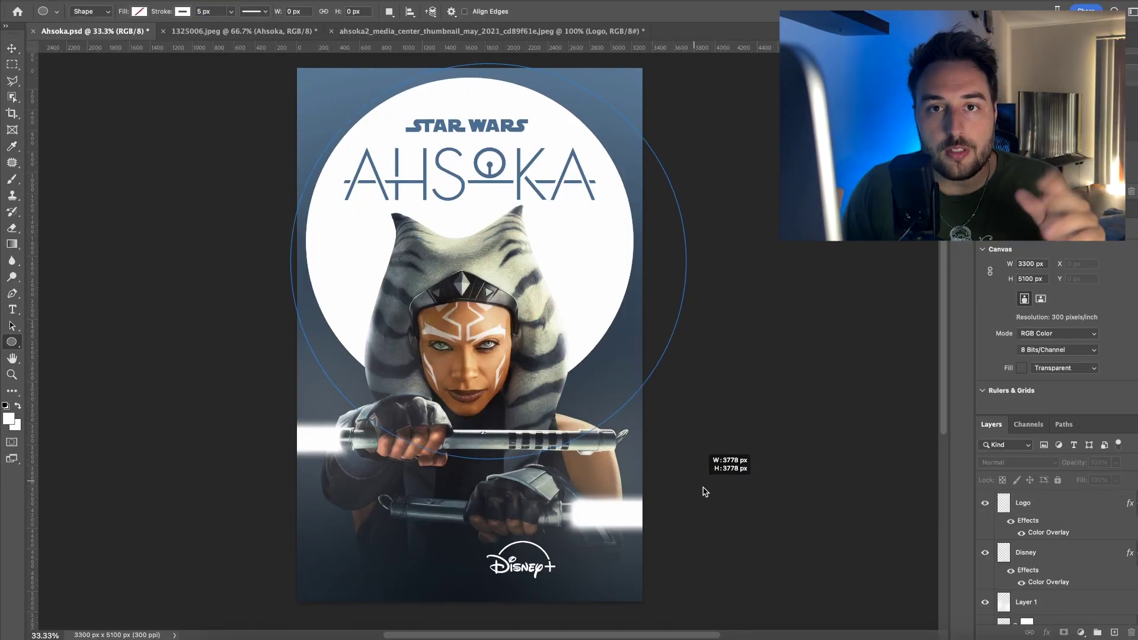
key(ctrl+t)
drag(663, 260, 662, 245)
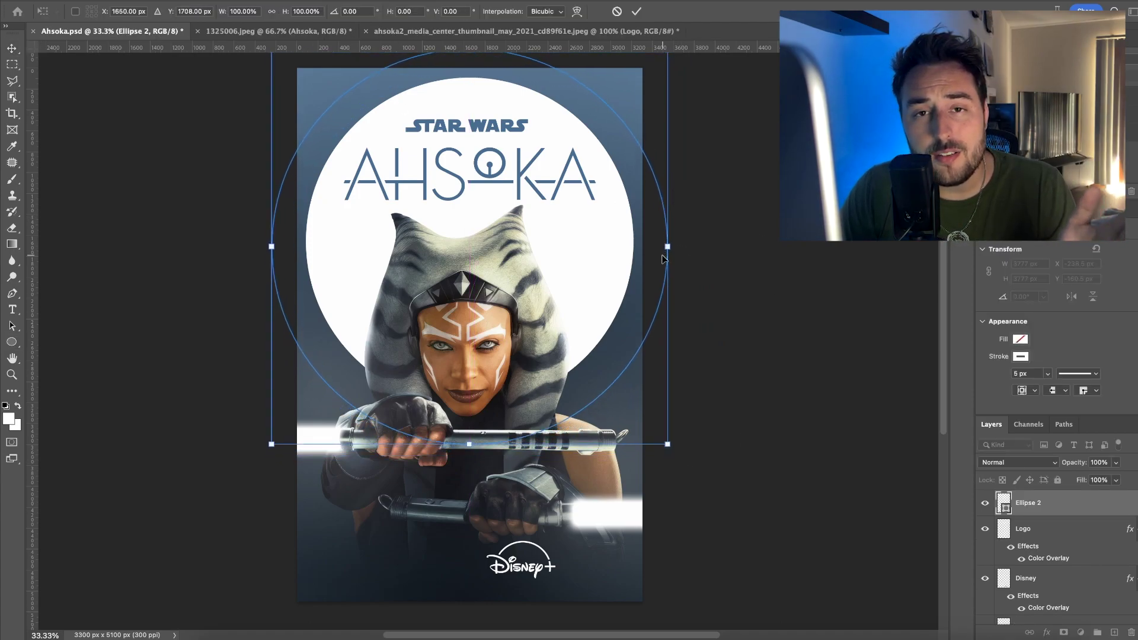
key(Return)
key(super+t)
drag(533, 419, 534, 413)
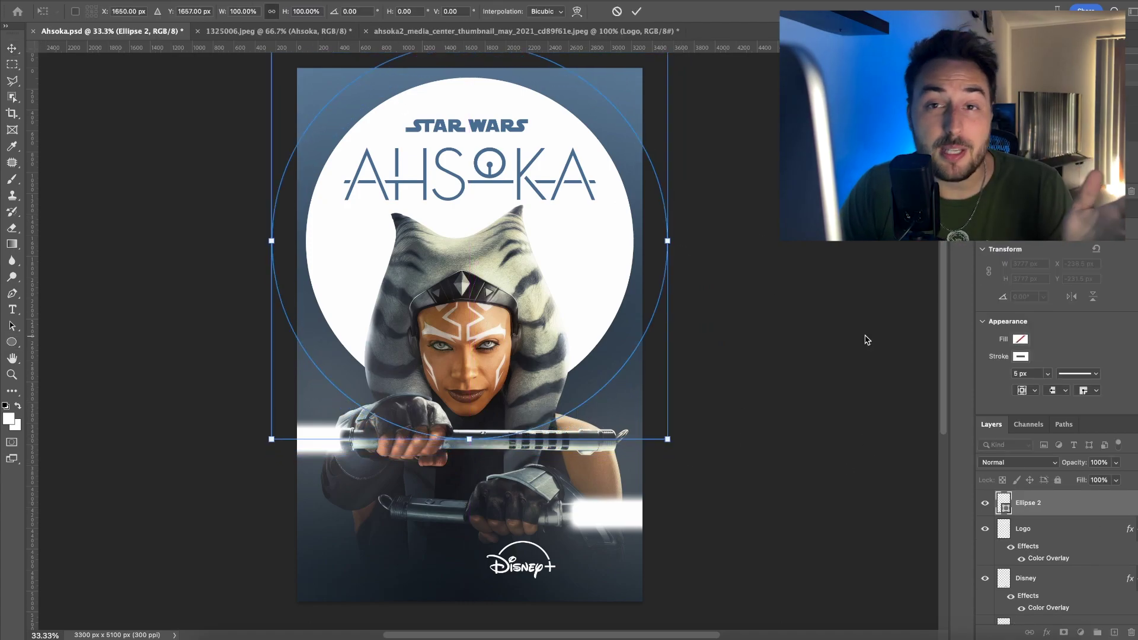
key(Return)
super+click(737, 330)
drag(1082, 504, 1081, 590)
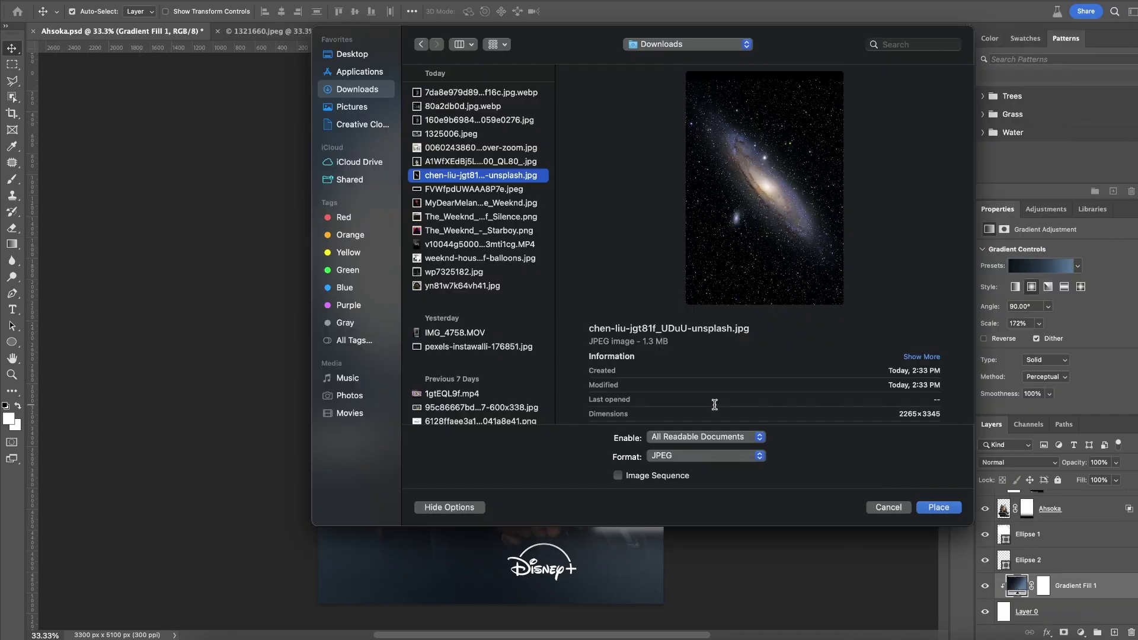
Place chen-liu-jgt81f_UDuU-unsplash.jpg above the gradient fill, flip it horizontally and scale it to about 3571 by 5274 px
key(Return)
drag(752, 322, 691, 333)
right_click(627, 383)
click(658, 536)
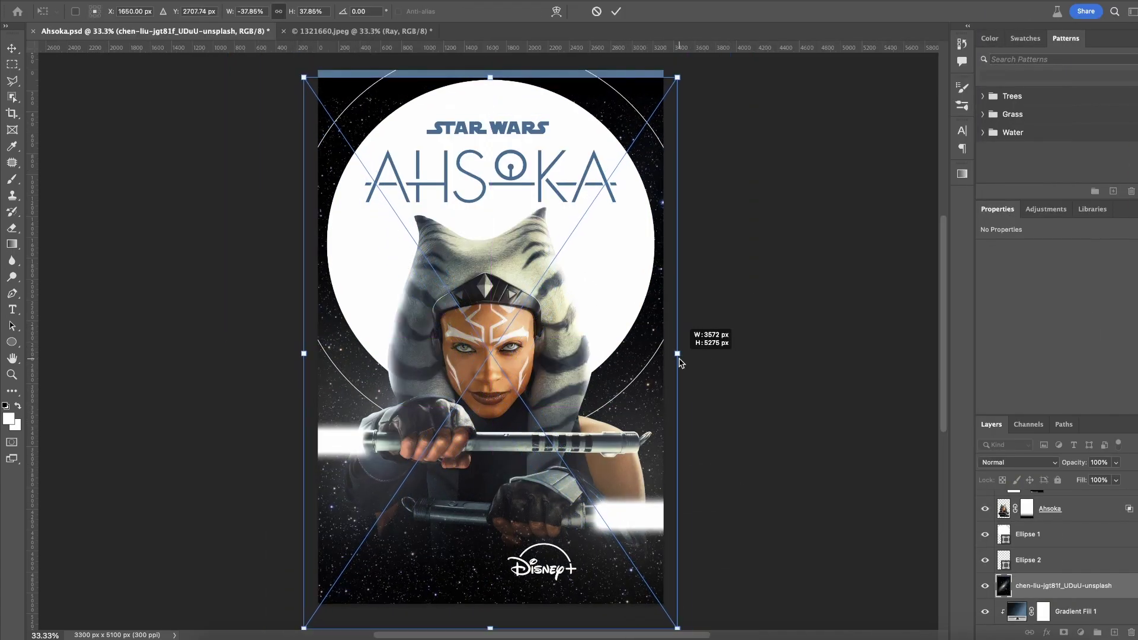
key(Return)
Set the galaxy image's blend mode to Lighter Color and enlarge it to about 3669 by 5418 px
click(1018, 463)
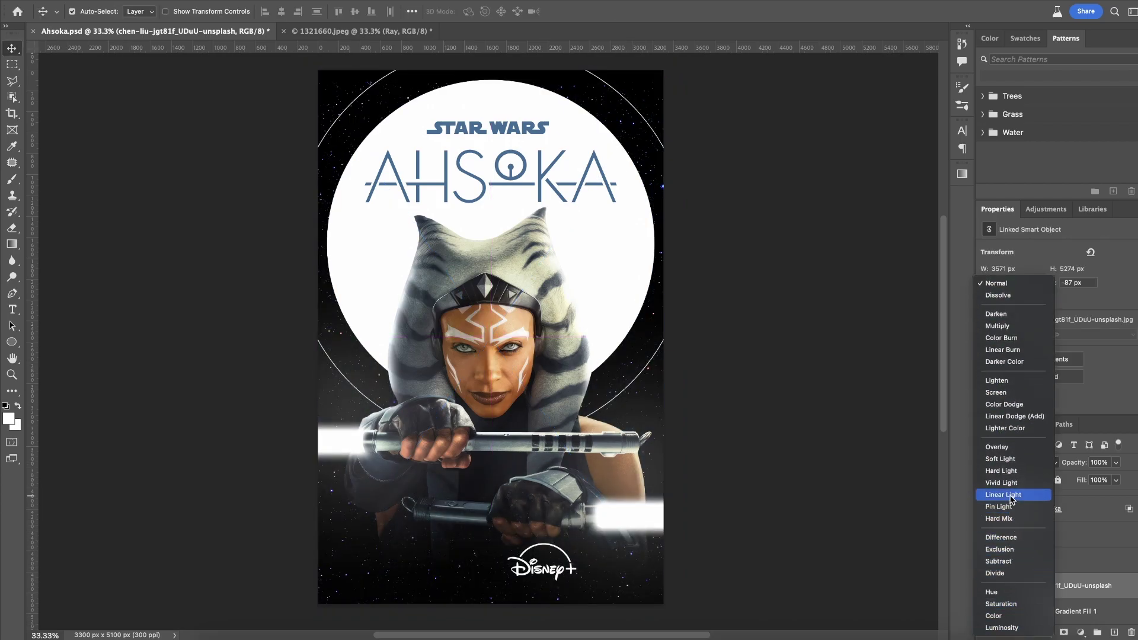
click(1006, 428)
key(super+t)
drag(491, 61, 493, 50)
key(Return)
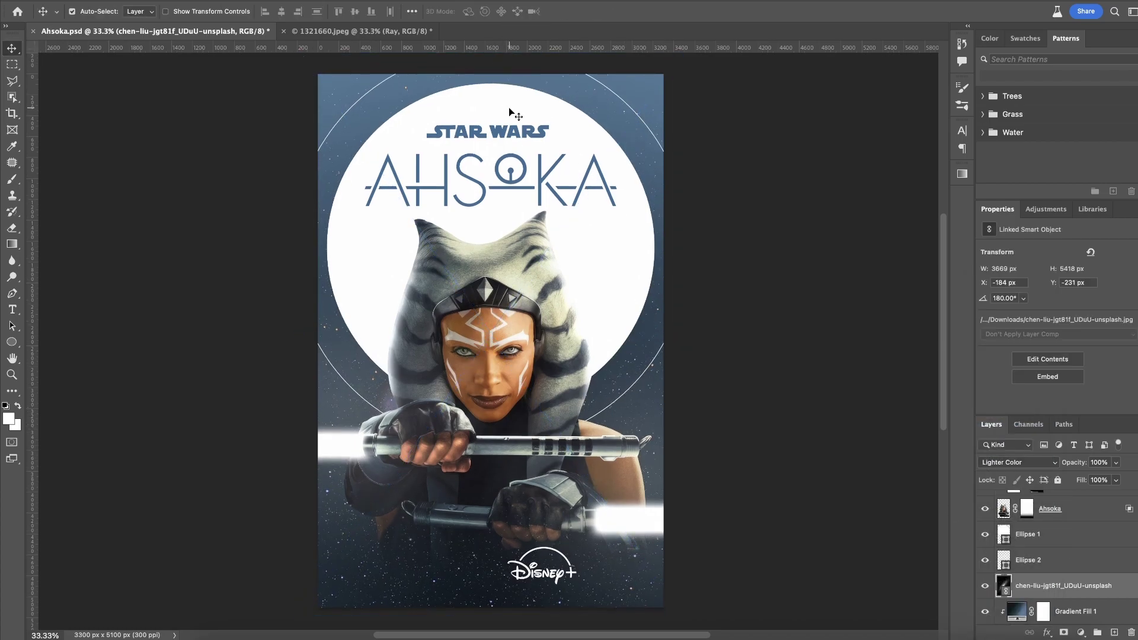
click(1007, 462)
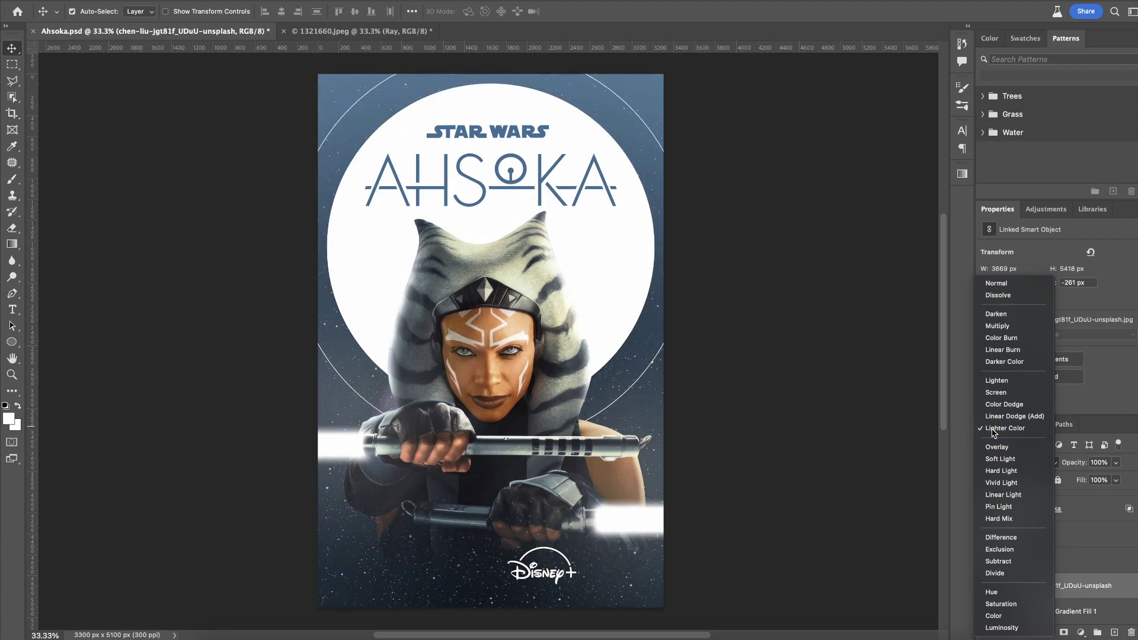
click(1008, 428)
click(783, 404)
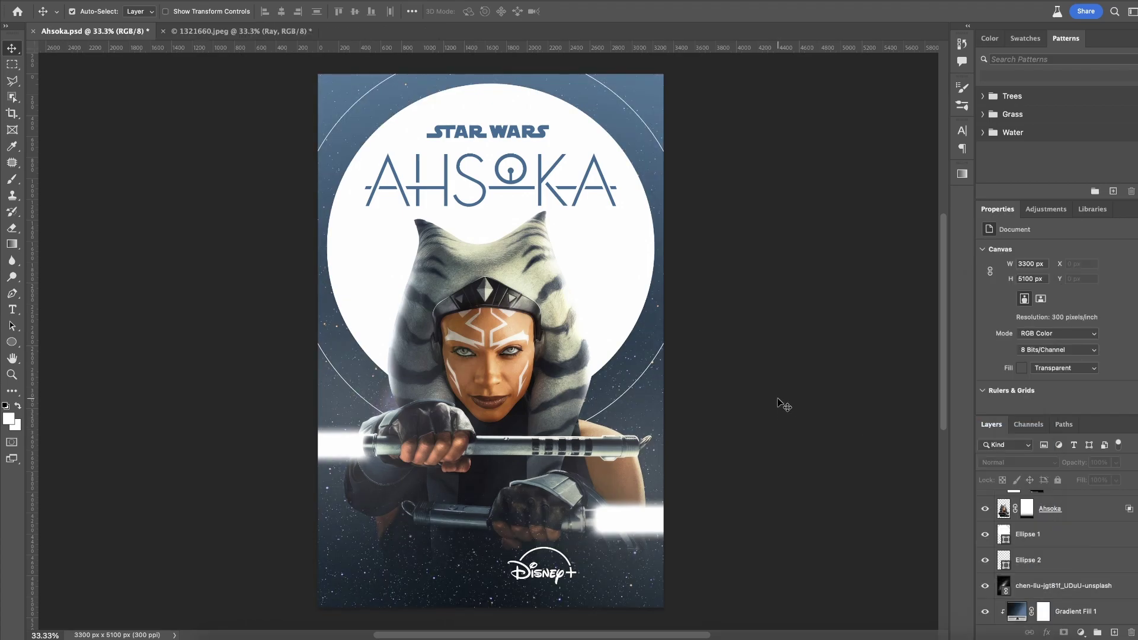
Add a Gradient Map adjustment over the whole poster and try the Blue_12, purple and Pink_16 presets
click(1081, 632)
click(1044, 611)
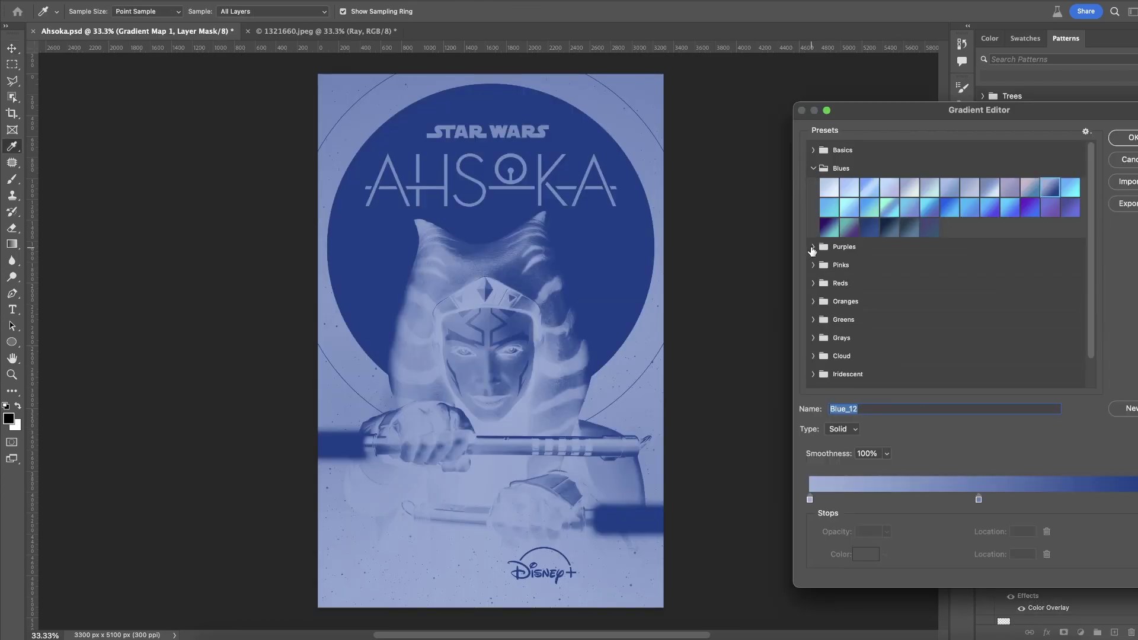
click(813, 247)
click(990, 285)
click(813, 305)
click(870, 345)
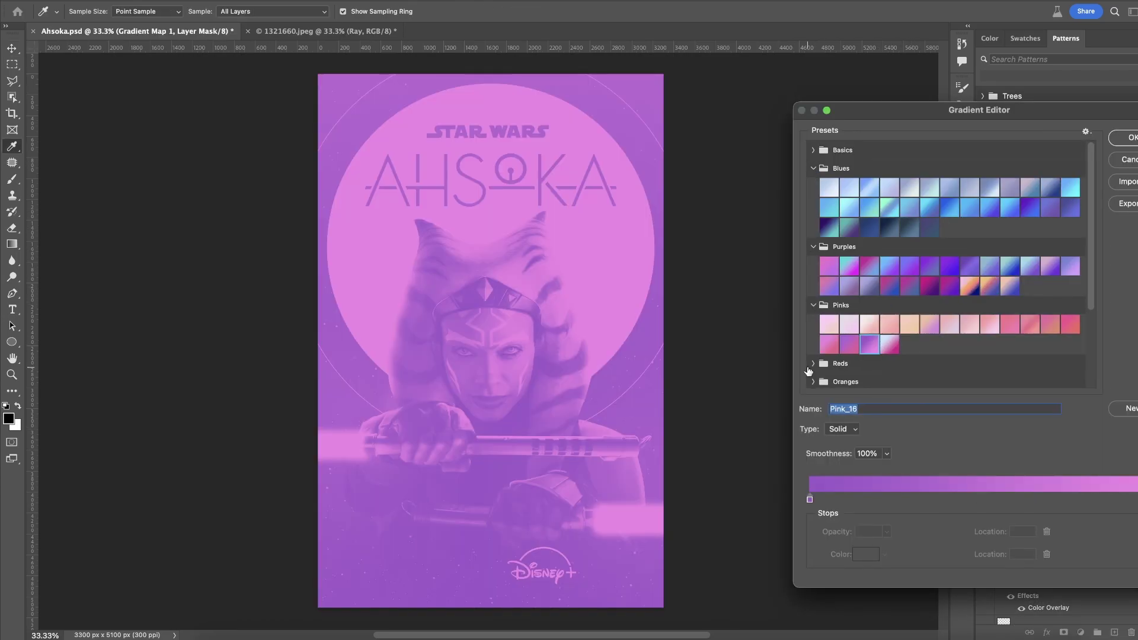
Apply the first preset from the Reds group to the gradient map and shift its middle stop's hue to light blue
click(813, 363)
scroll(830, 367, down, 4)
click(829, 250)
double_click(979, 500)
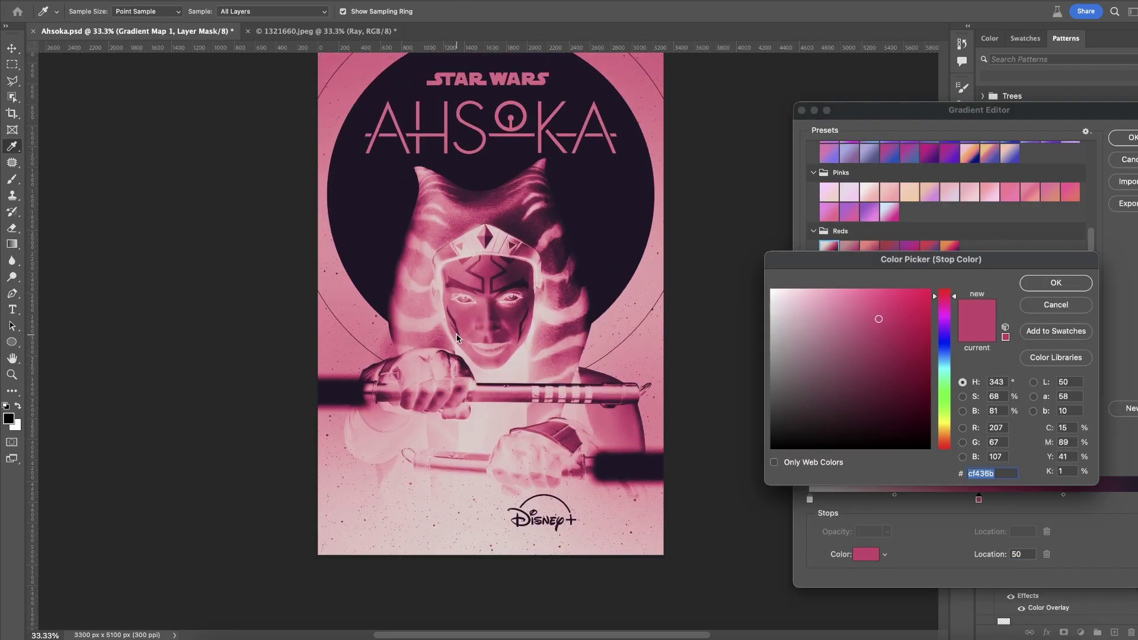
drag(953, 349, 954, 362)
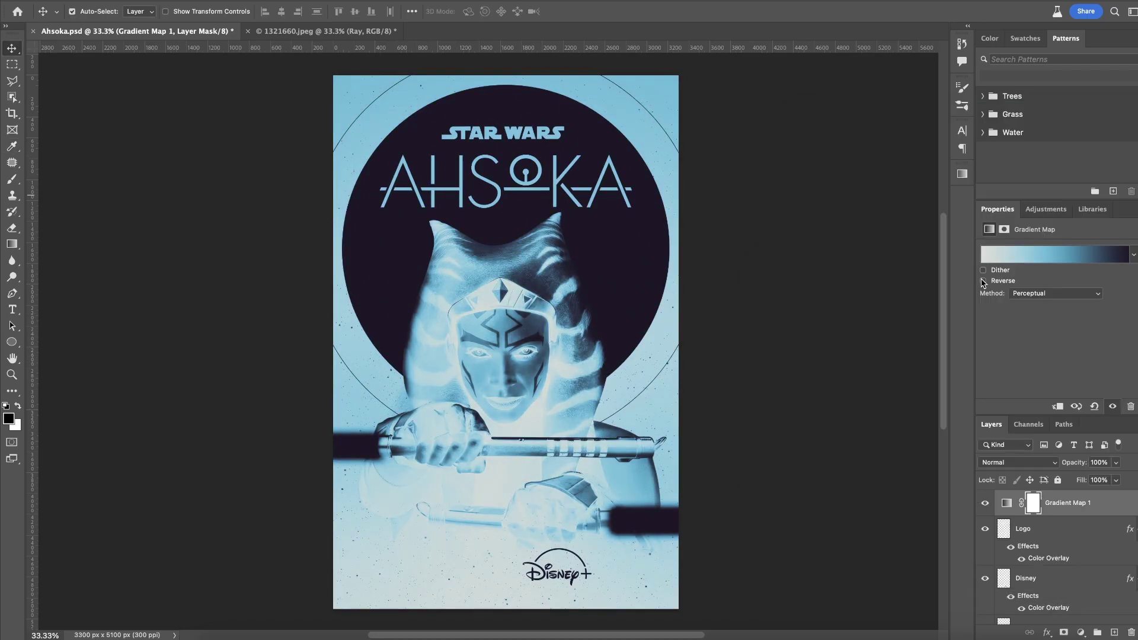
Reverse the gradient map and set its blend mode to Soft Light
click(983, 281)
click(1014, 462)
scroll(989, 576, down, 3)
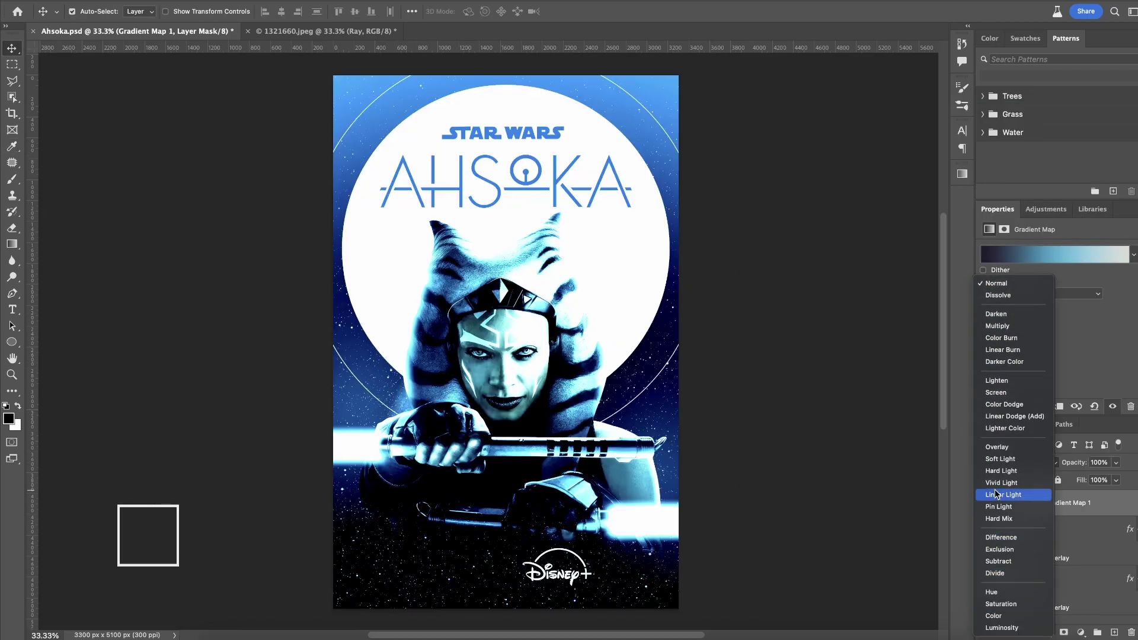
click(1004, 460)
Shift the gradient map's middle stop towards the light end, make it a deeper blue, and recolour the end stop to dark navy
click(1041, 255)
drag(979, 500, 943, 499)
click(866, 554)
mouse_move(952, 362)
mouse_down()
mouse_move(953, 353)
mouse_move(956, 444)
mouse_move(953, 342)
mouse_up()
click(1033, 284)
click(1136, 499)
click(855, 556)
drag(899, 437, 882, 435)
key(Return)
key(Return)
Refine the mask of the character's inner glow layer with a white 1600 px brush
click(11, 179)
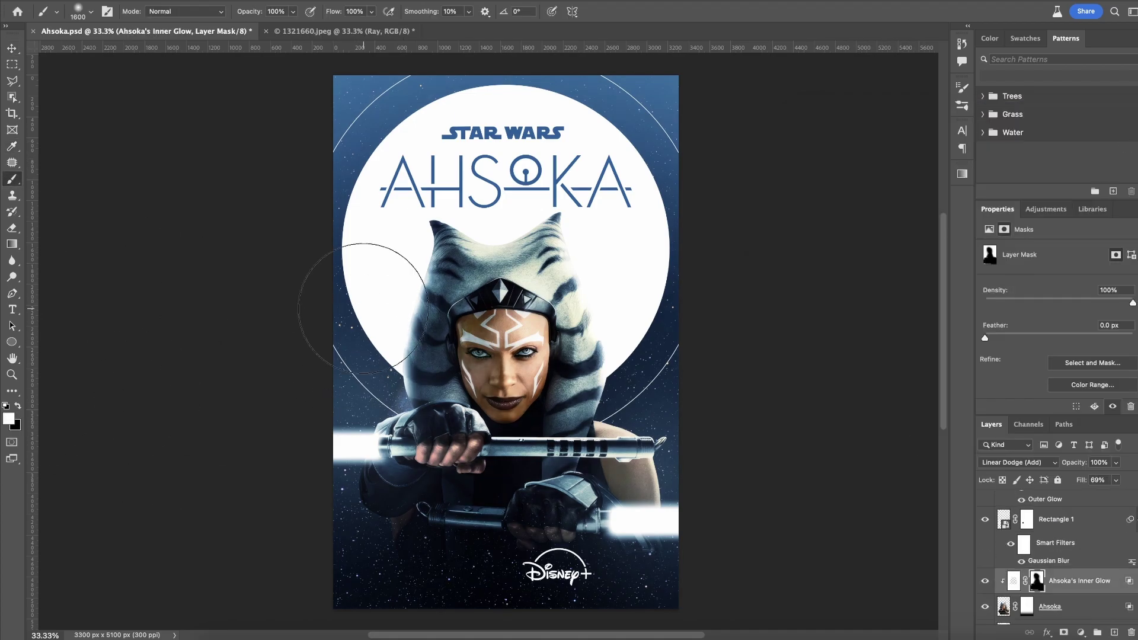
key(v)
click(164, 273)
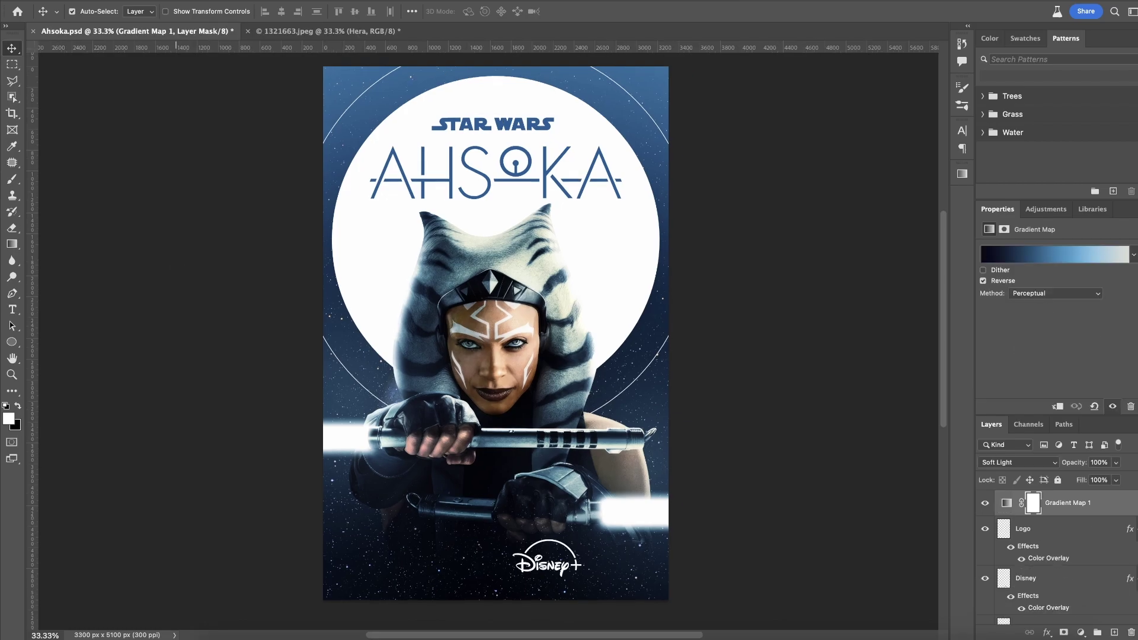
Switch the gradient map to a green, teal and dark purple preset and set its blend mode to Lighter Color
click(1025, 250)
click(813, 224)
click(814, 257)
click(814, 308)
click(910, 363)
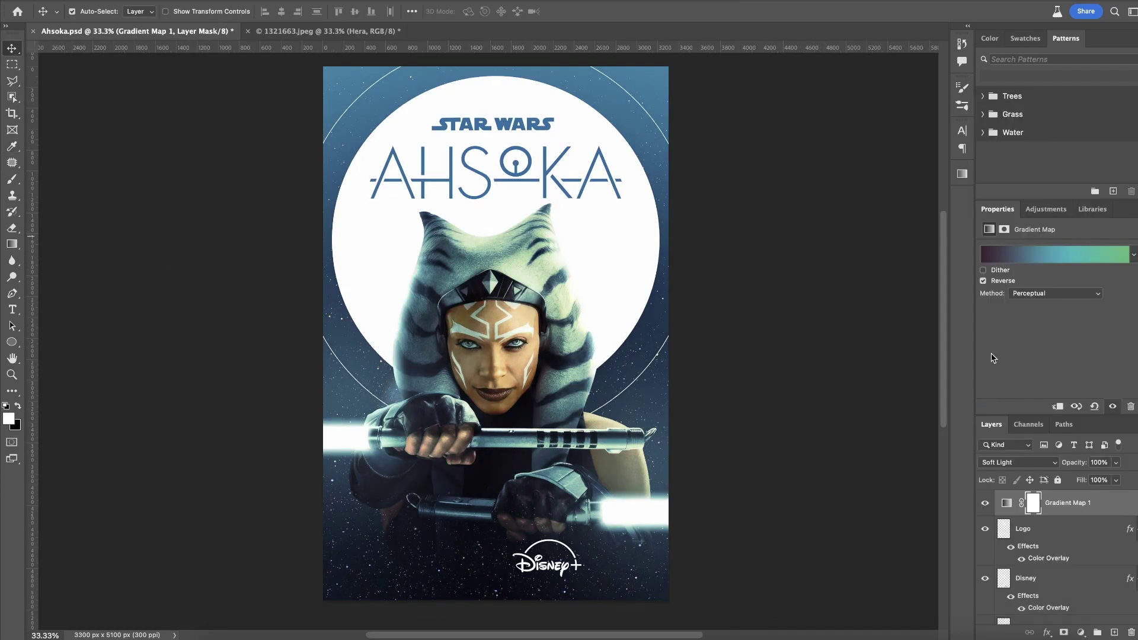
click(1018, 463)
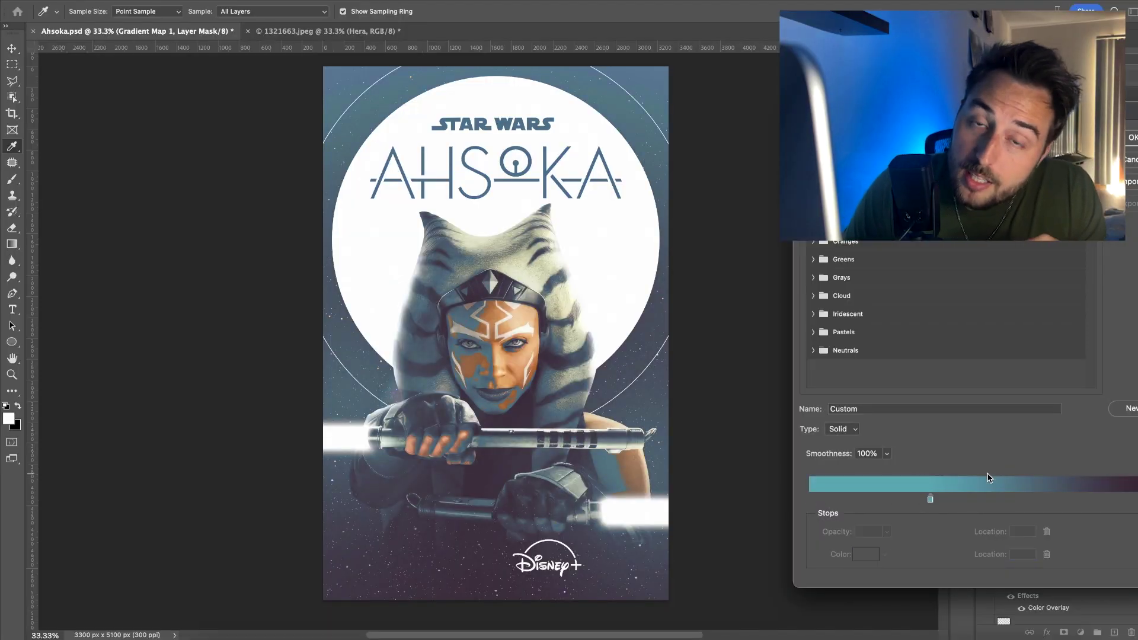
Change the gradient map's first colour stop from green to white (ffffff)
double_click(811, 500)
click(944, 304)
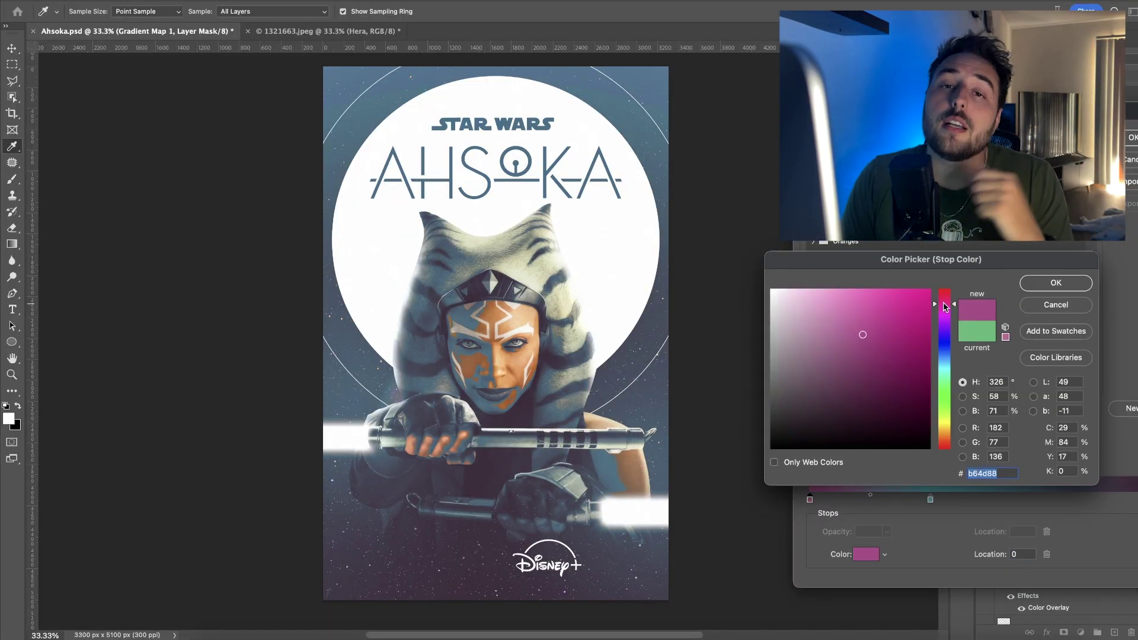
drag(864, 333, 841, 327)
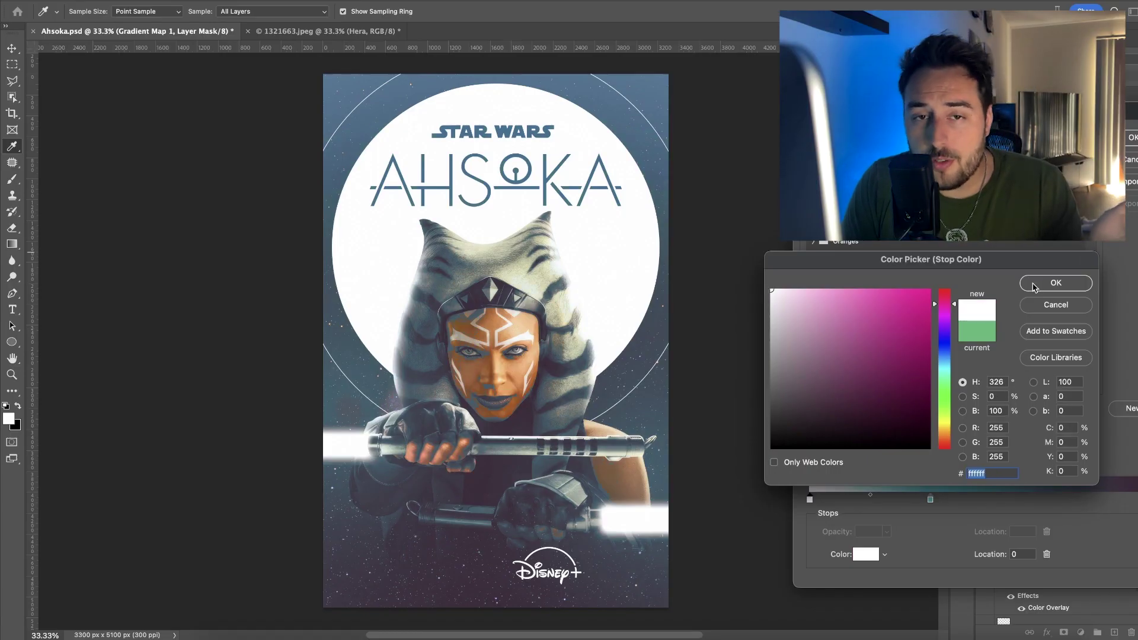
click(1029, 284)
Move the gradient map's teal stop closer to the white end, set the end stop to near-black, and apply the gradient
drag(930, 499, 899, 501)
click(864, 559)
click(895, 420)
click(944, 361)
click(944, 440)
click(854, 439)
key(Return)
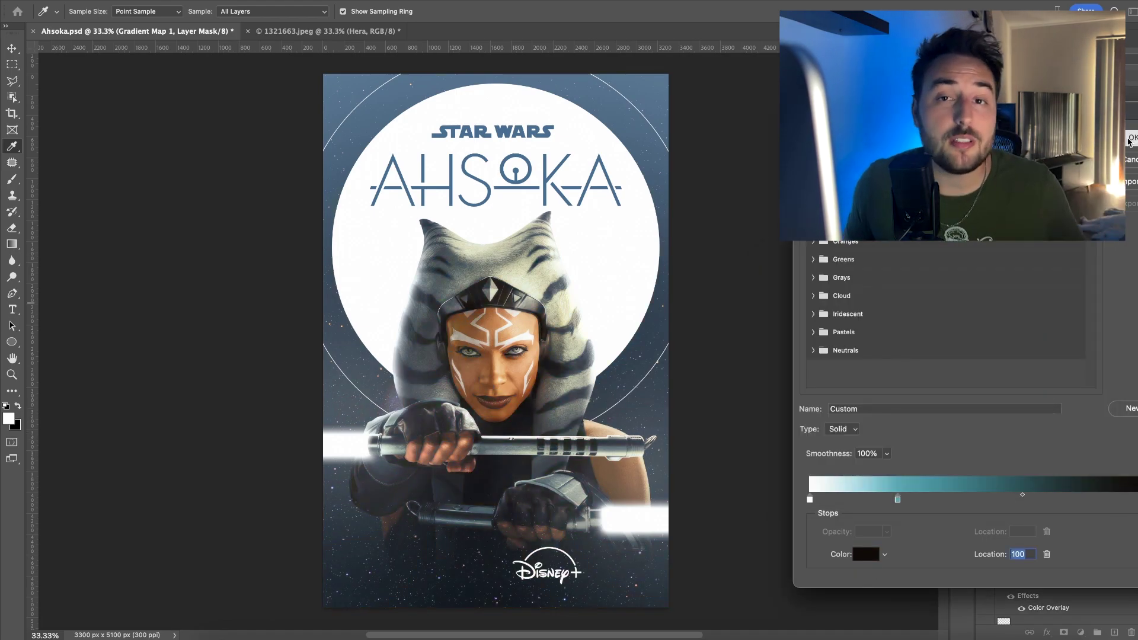
click(1130, 139)
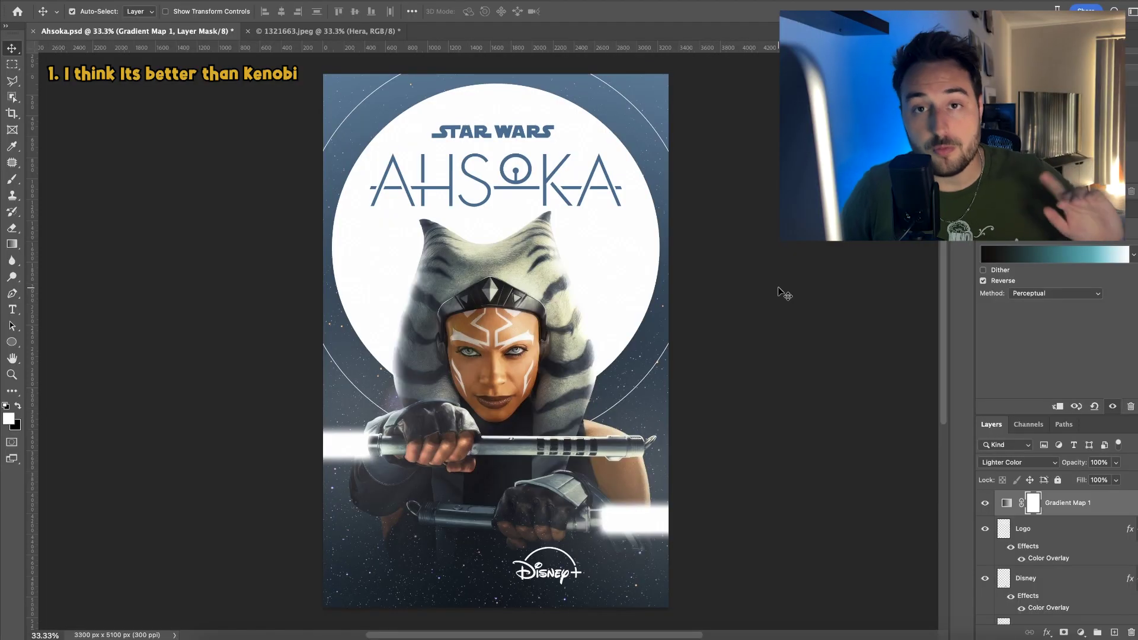
Replace the gradient map with a new gradient map adjustment layer that uses the Orange_05 preset
key(BackSpace)
click(1080, 632)
click(1107, 615)
click(1054, 253)
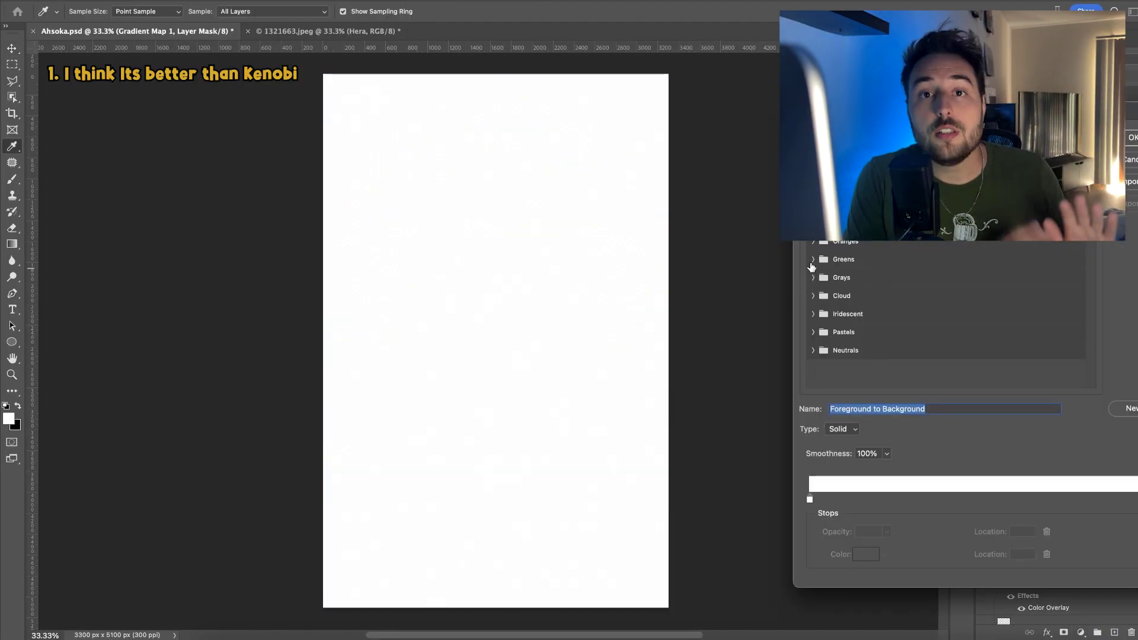
click(909, 260)
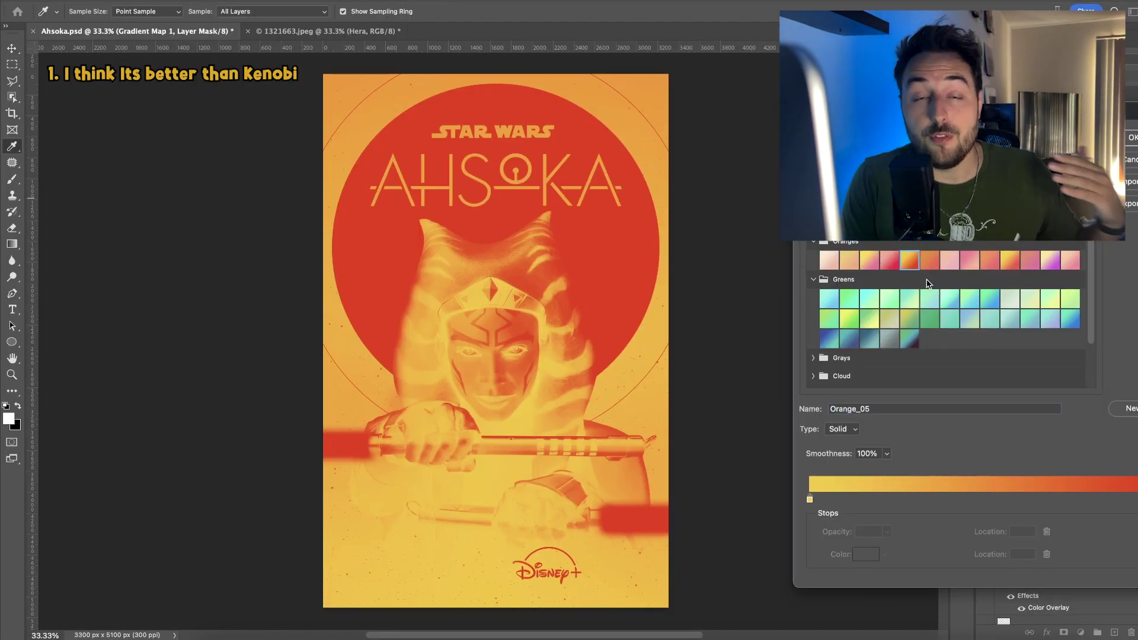
key(Return)
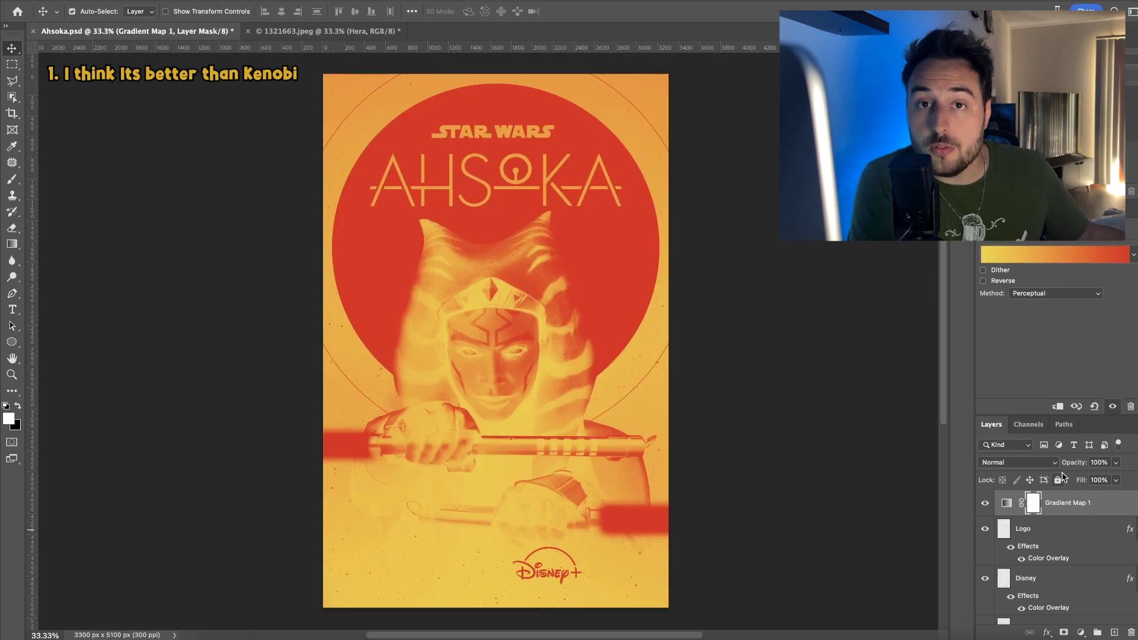
Set the gradient map's blend mode to Darker Color and try orange presets such as Orange_11
click(1018, 463)
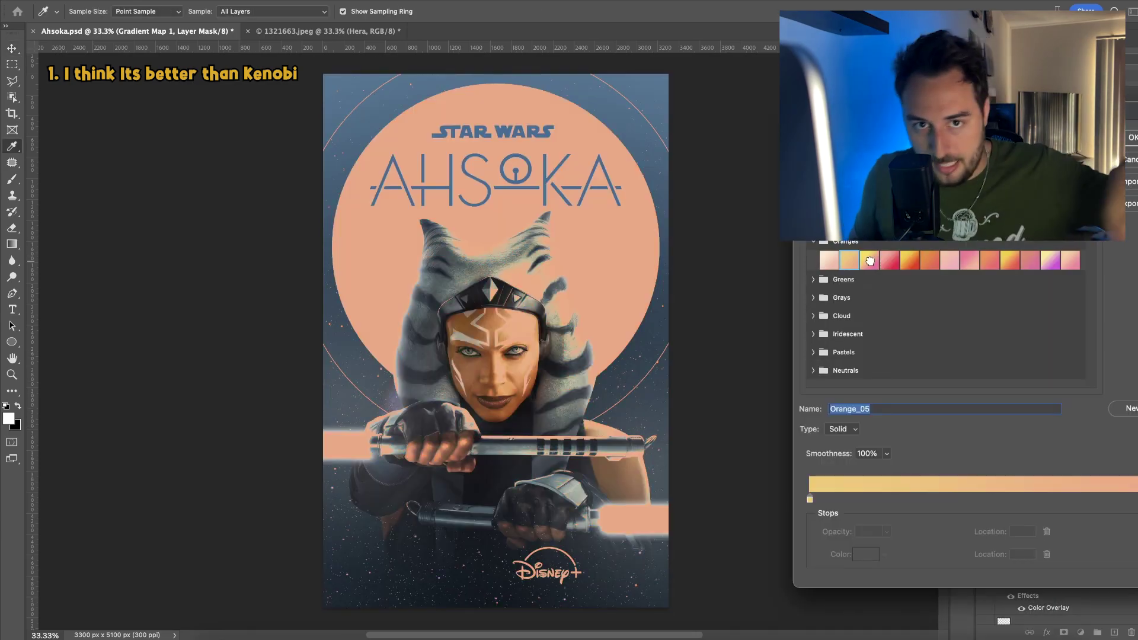
click(889, 260)
click(1030, 260)
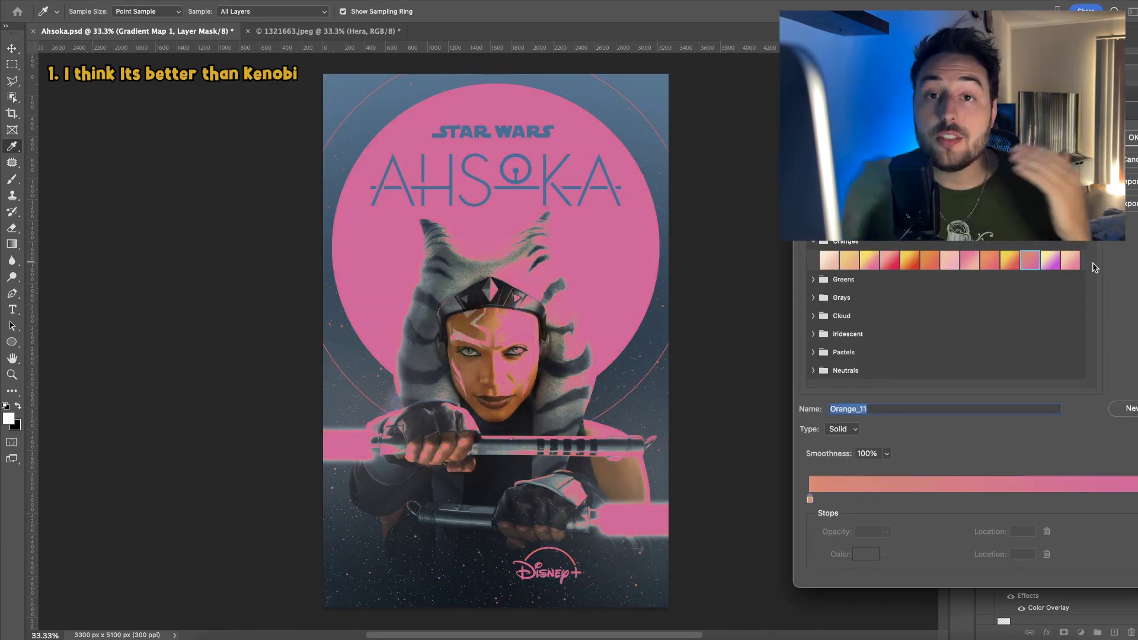
Preview presets from the colour groups above the oranges on the gradient map
scroll(1086, 264, up, 1)
click(830, 245)
click(949, 245)
scroll(949, 249, up, 2)
click(889, 246)
scroll(889, 249, up, 2)
click(1010, 199)
scroll(1010, 249, up, 2)
click(1010, 199)
Apply the Green_31 preset to the gradient map
click(829, 379)
scroll(830, 332, down, 3)
click(813, 289)
click(903, 349)
key(Return)
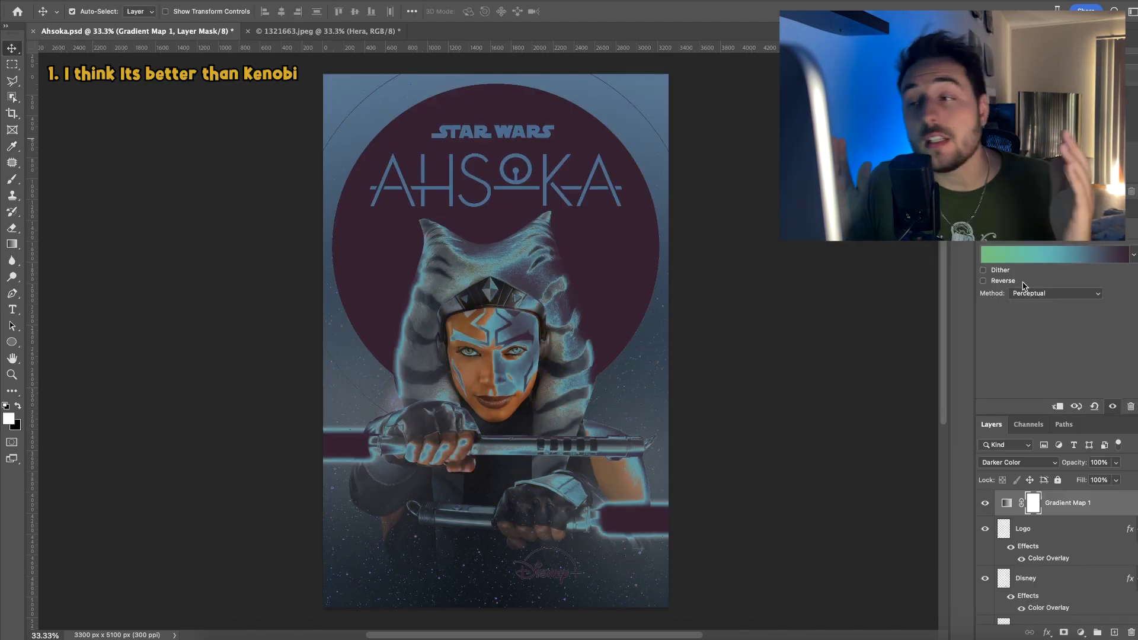
Reverse the gradient map, set its blend mode to Lighter Color and try blue presets such as Blue_12
click(1018, 462)
click(1012, 529)
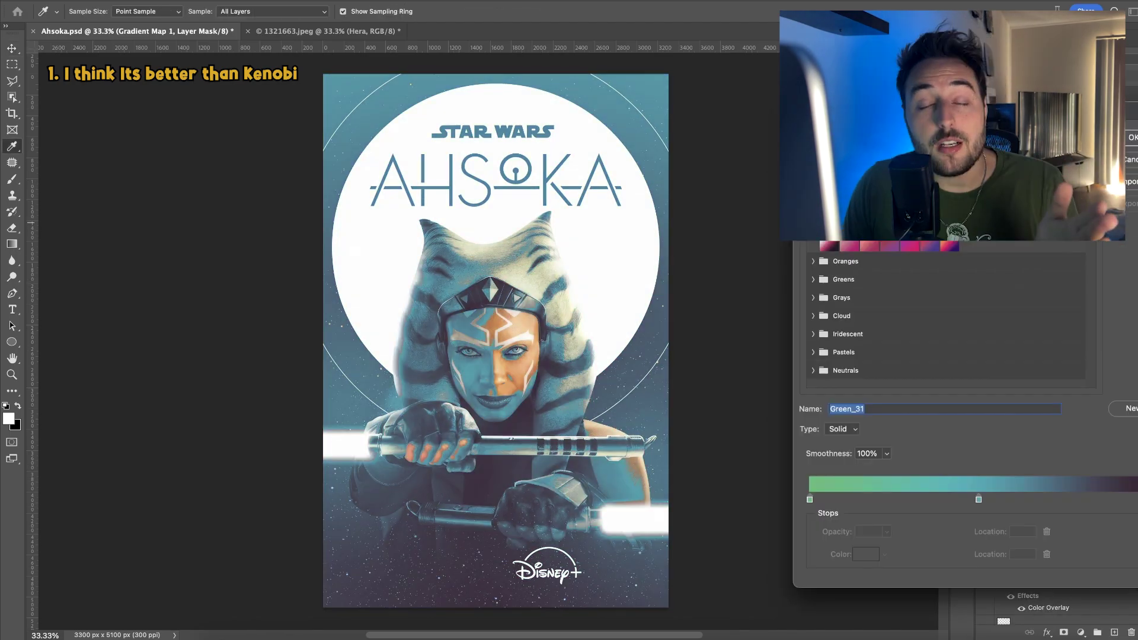
click(949, 245)
scroll(970, 249, up, 2)
click(970, 227)
click(991, 228)
scroll(990, 237, up, 2)
click(871, 231)
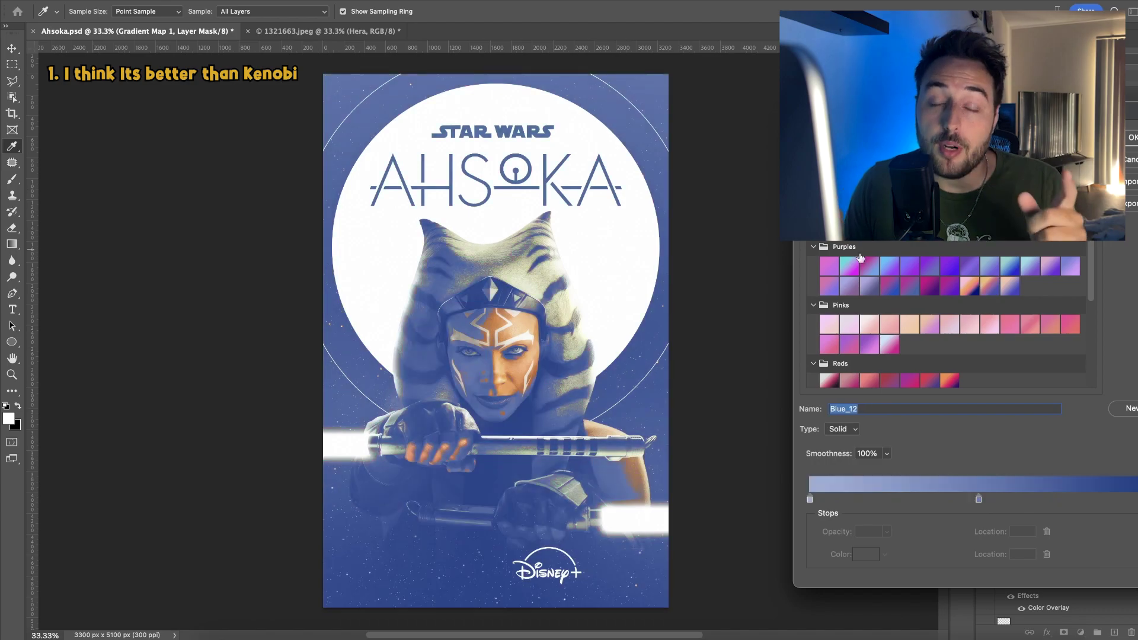
Apply the green, teal and dark purple preset to the gradient map, keeping the Lighter Color blend mode
scroll(948, 309, down, 3)
click(889, 332)
key(Return)
click(1018, 462)
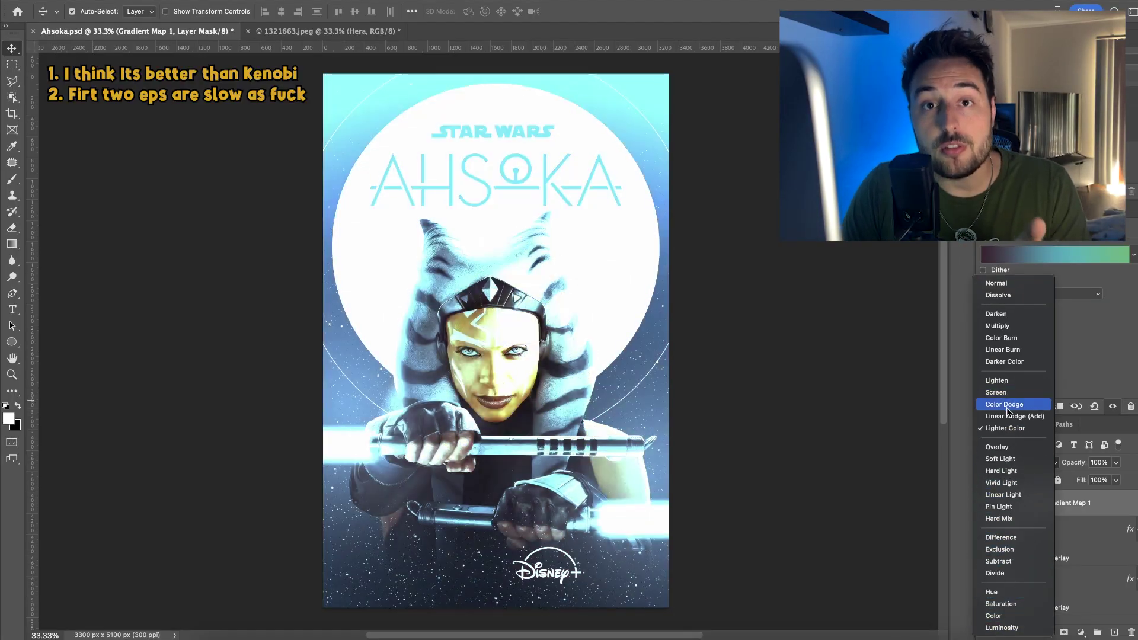
click(1005, 428)
click(1022, 254)
click(813, 223)
click(849, 242)
click(950, 242)
scroll(948, 314, up, 2)
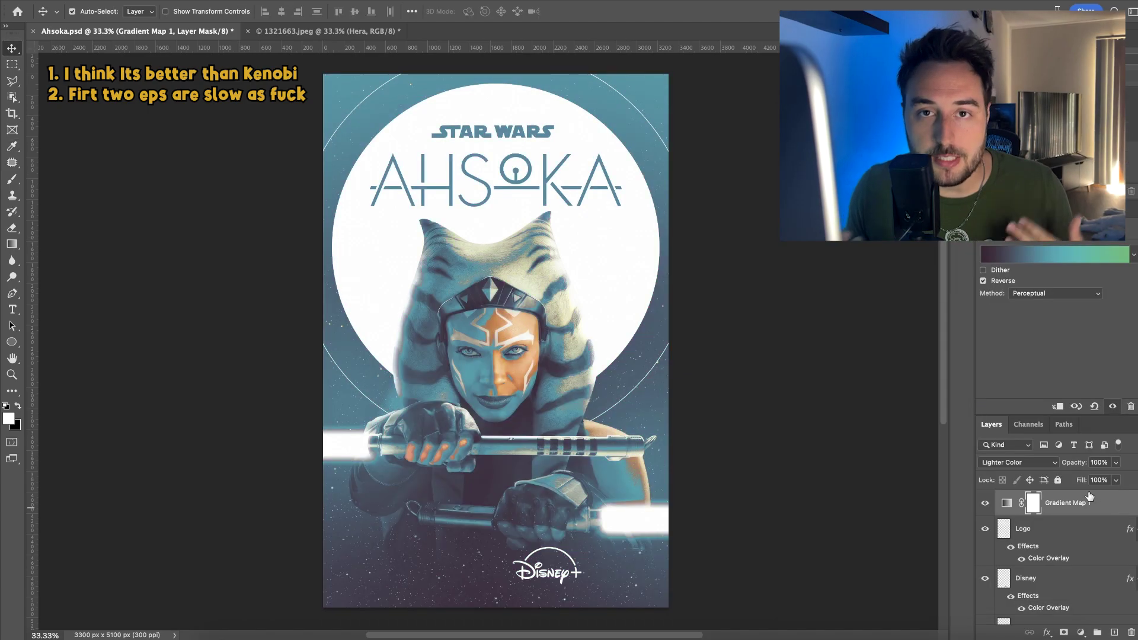
Remove the gradient map and add the text "TUESDAYS ON" above the Disney layer, beside the Disney+ logo
click(1052, 550)
click(12, 308)
click(428, 557)
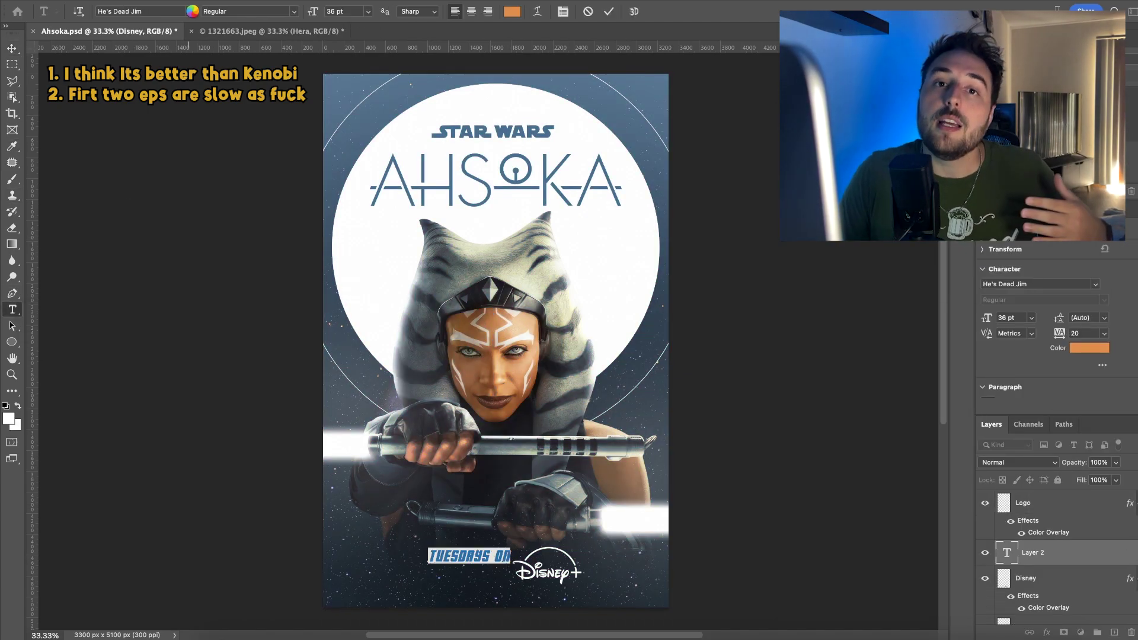
Set the font of the TUESDAYS ON text to League Spartan Bold
click(190, 11)
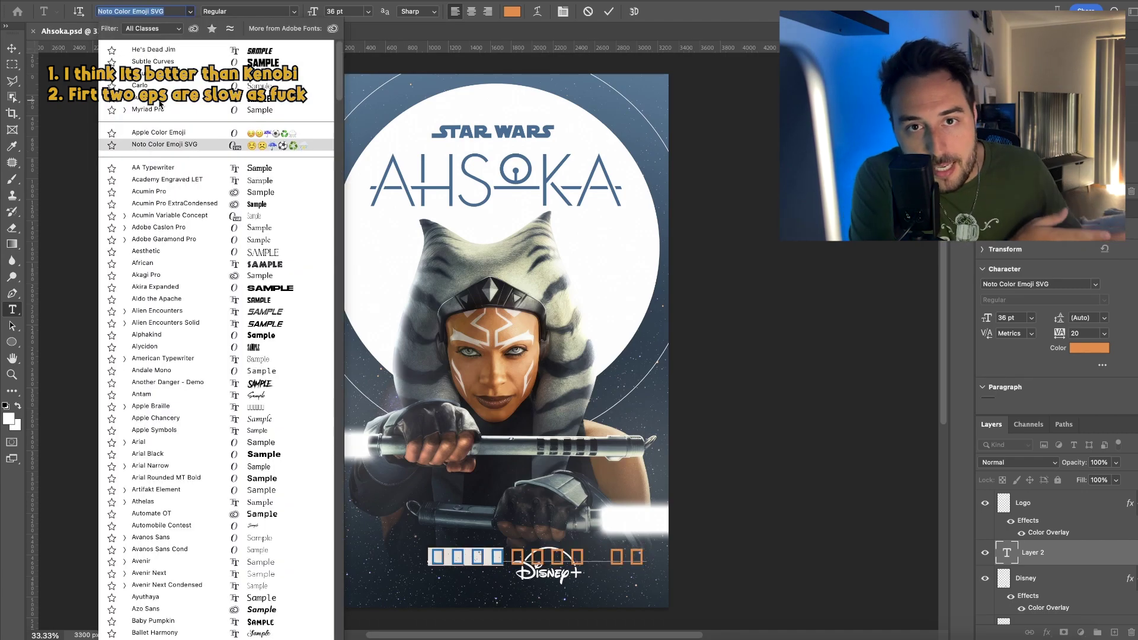
scroll(172, 296, down, 5)
scroll(175, 419, down, 10)
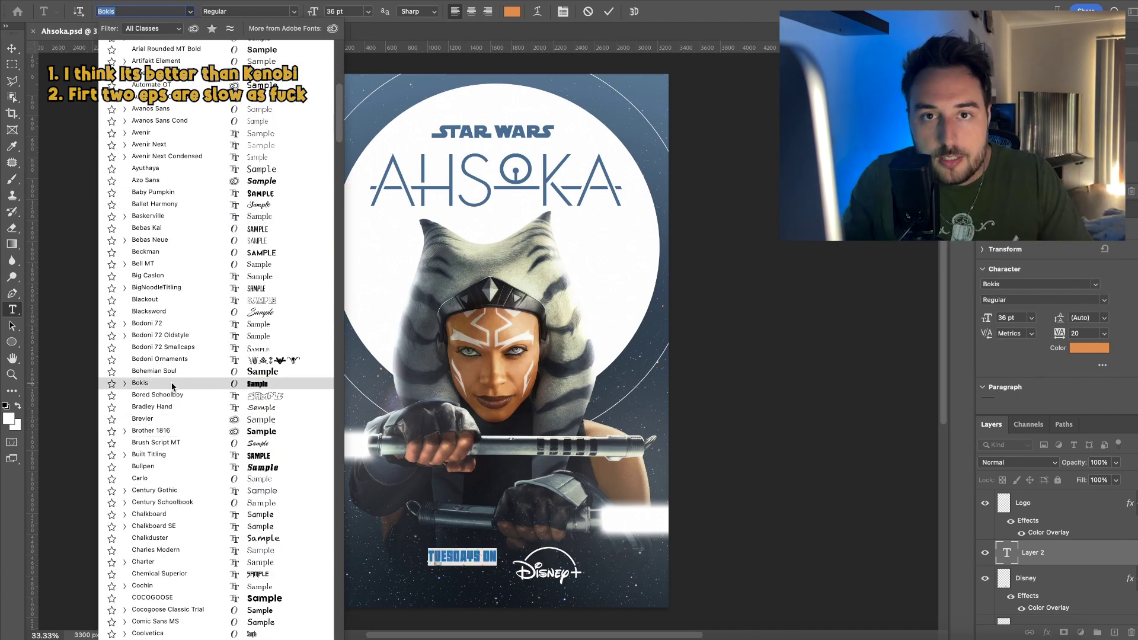
scroll(184, 469, down, 10)
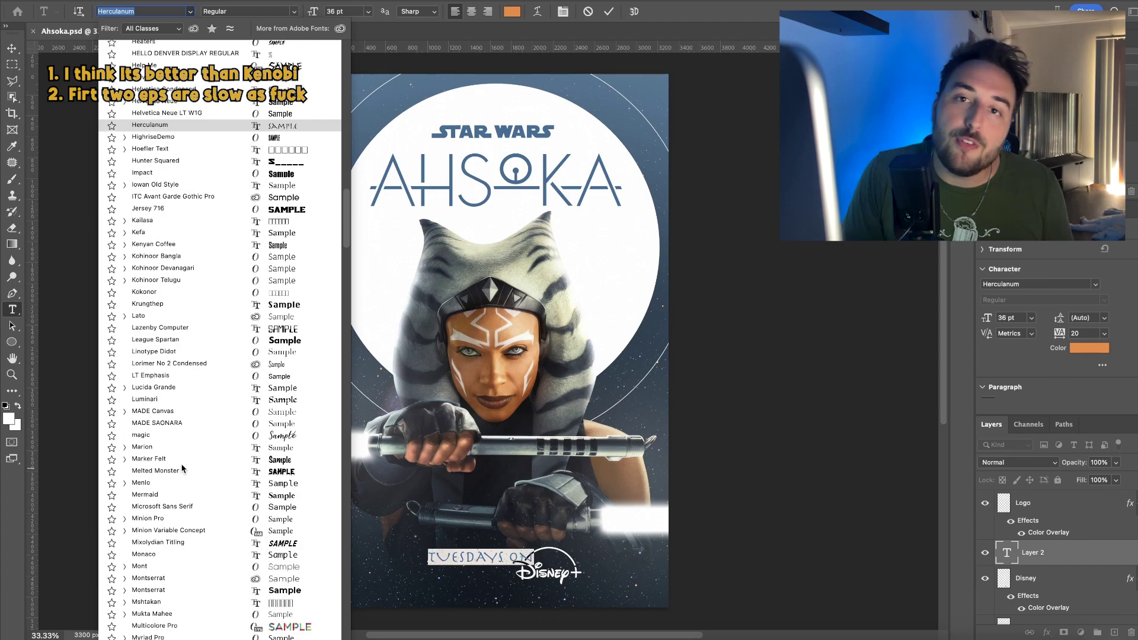
click(180, 341)
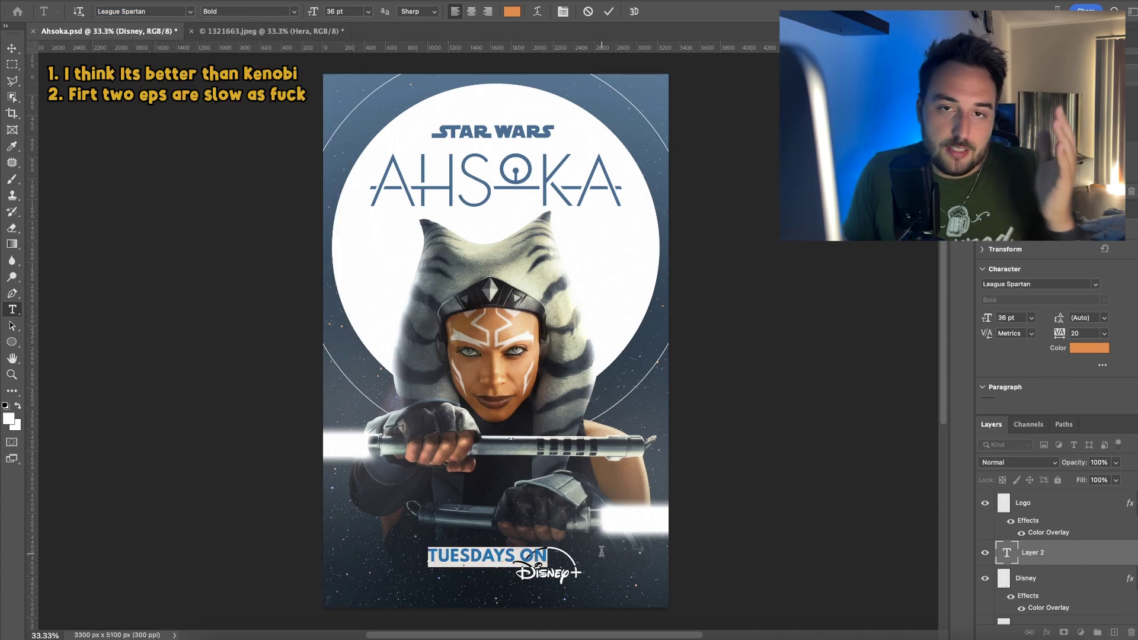
Change the colour of the TUESDAYS ON text from orange to white
click(1086, 347)
drag(795, 300, 678, 236)
key(Return)
Filter the font list to the Sans Serif class
click(189, 12)
click(153, 27)
click(153, 46)
click(153, 28)
click(153, 53)
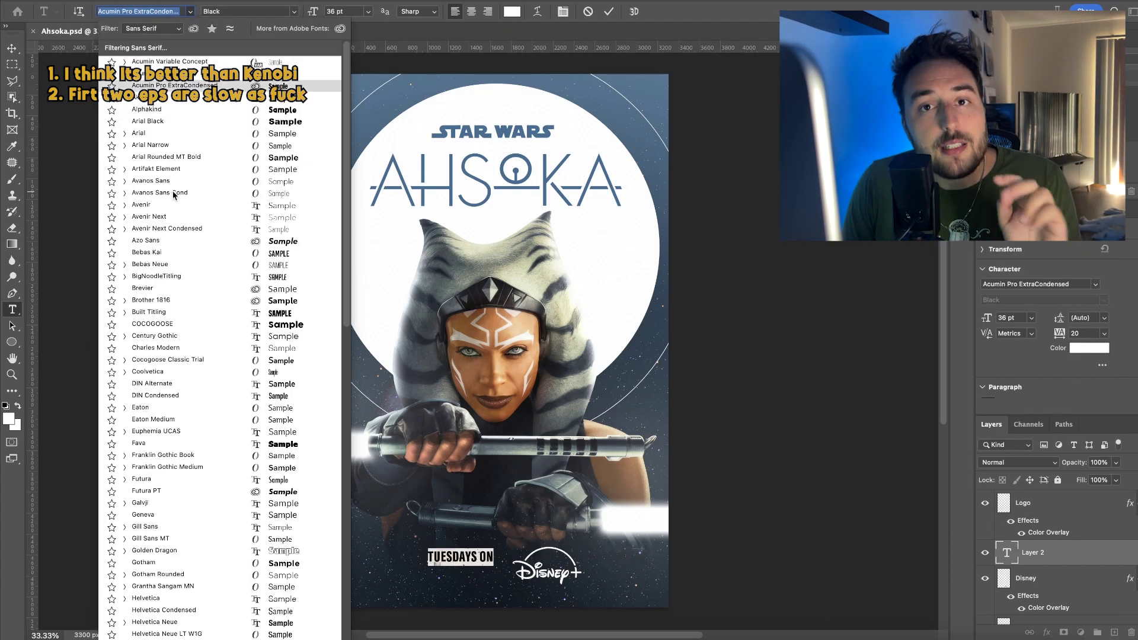
Set the TUESDAYS ON text in Mont with the Heavy DEMO style
text(rt)
scroll(195, 342, down, 10)
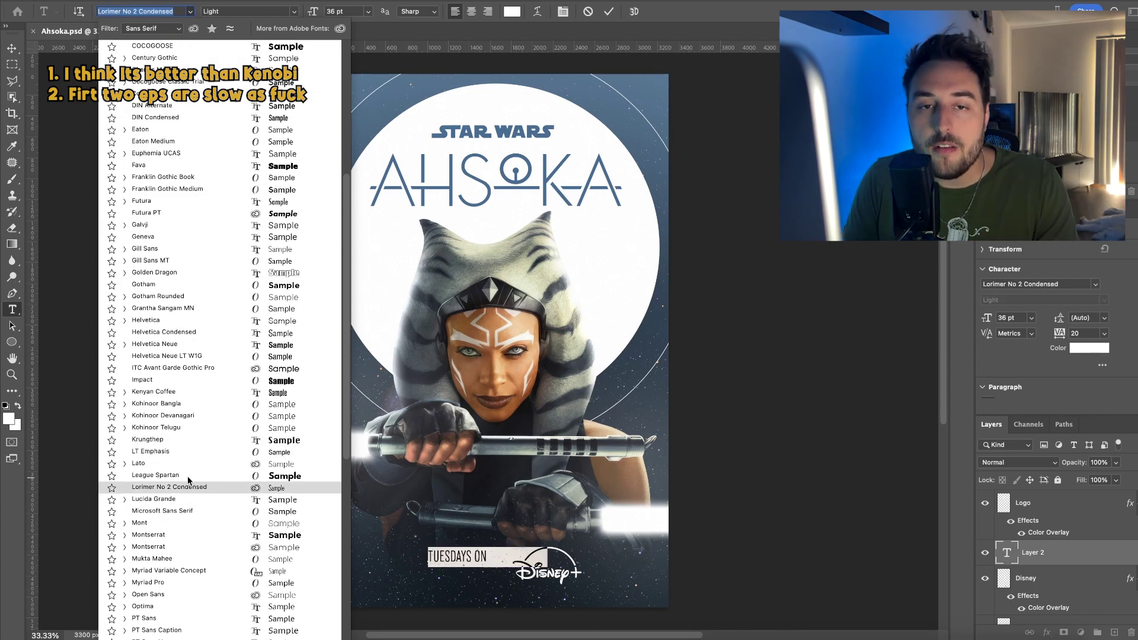
scroll(188, 533, down, 5)
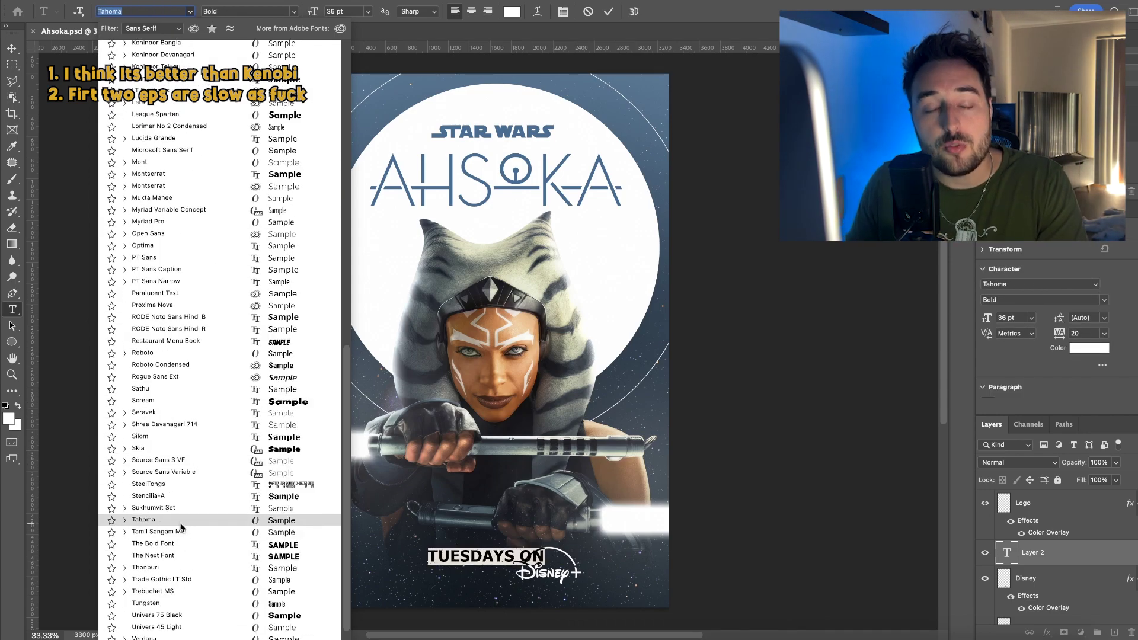
scroll(178, 528, down, 1)
click(174, 148)
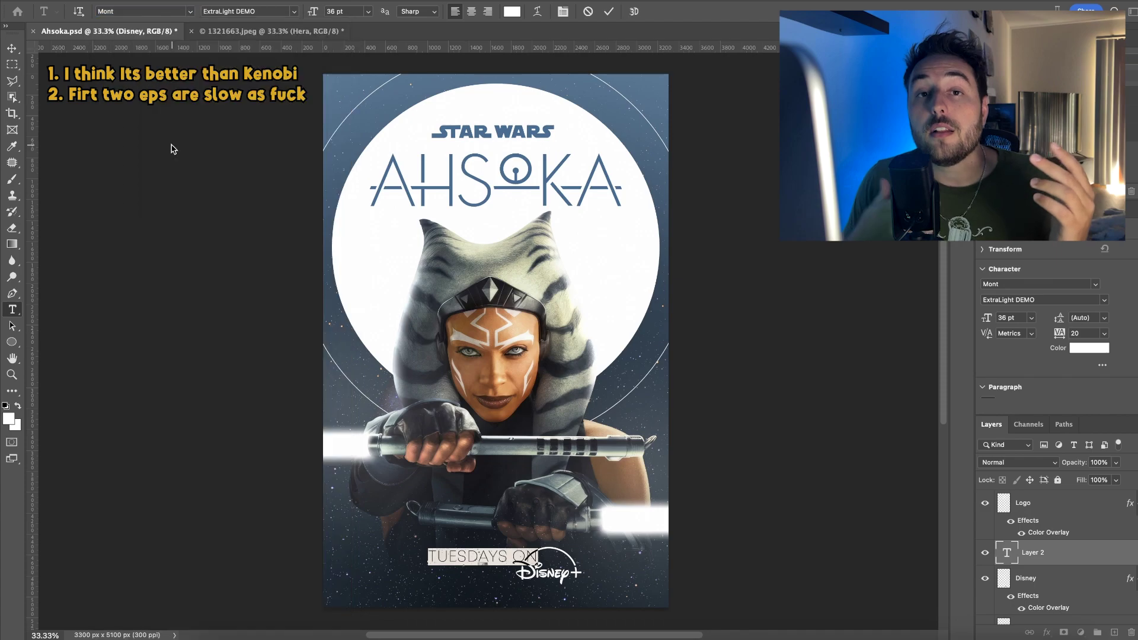
click(250, 16)
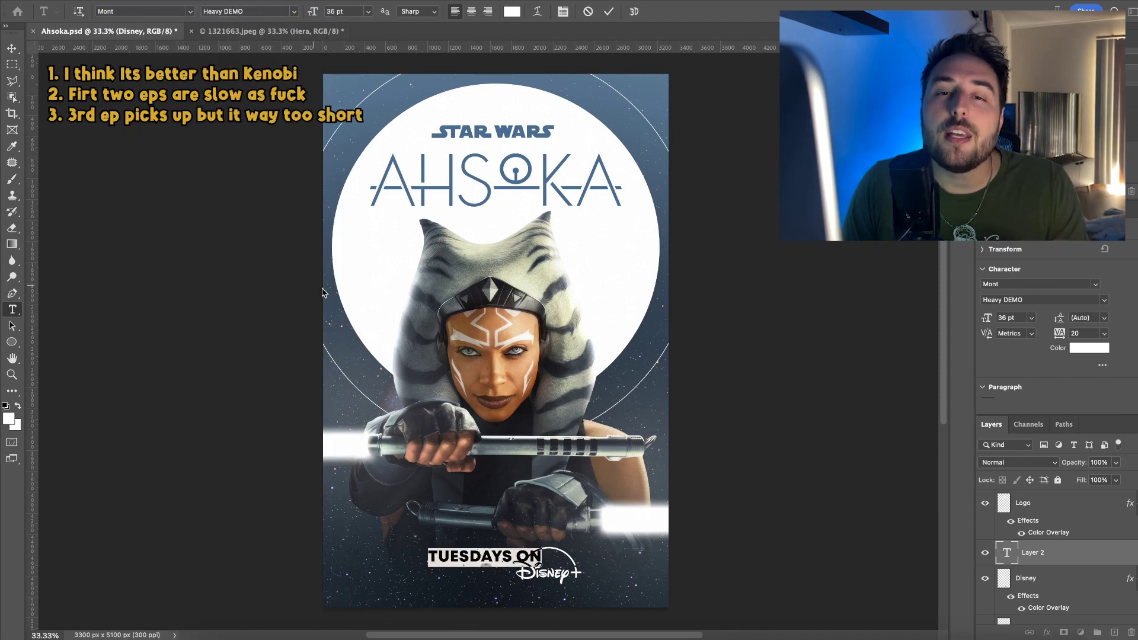
Try Gotham Rounded and Gotham Bold as the font of the text beside the Disney+ logo
double_click(439, 574)
click(189, 11)
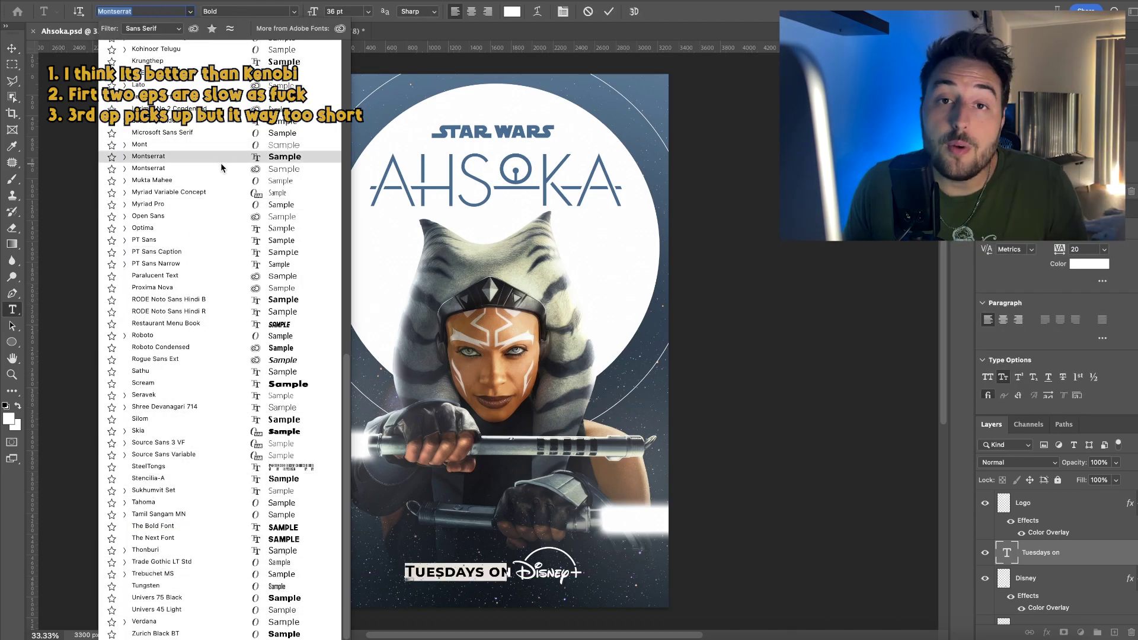
scroll(201, 104, up, 5)
click(199, 105)
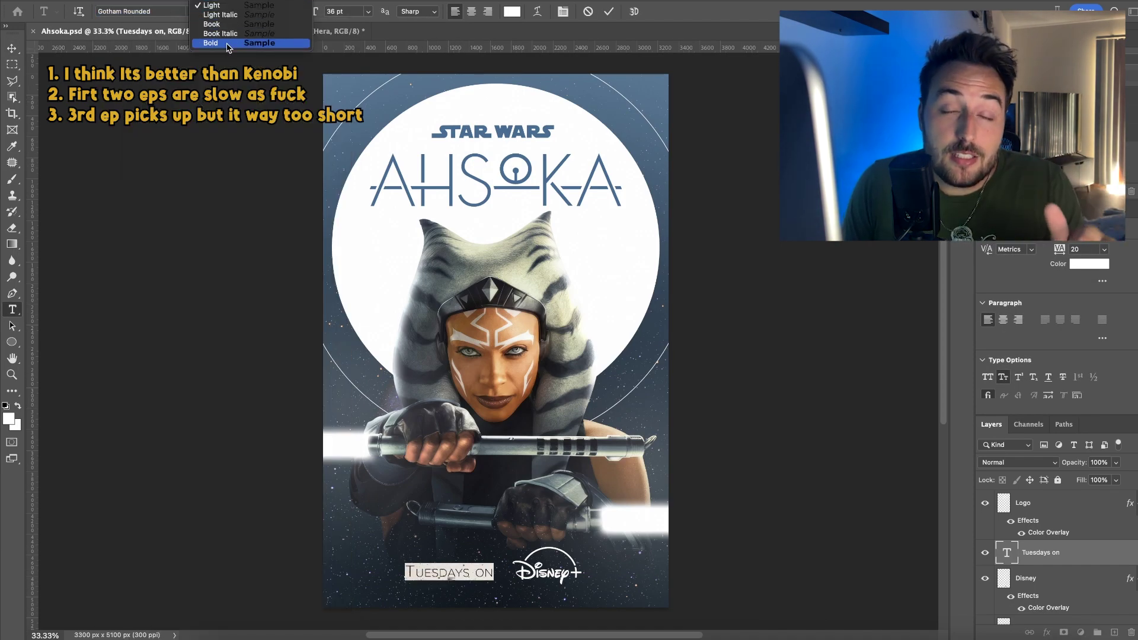
click(190, 11)
click(168, 100)
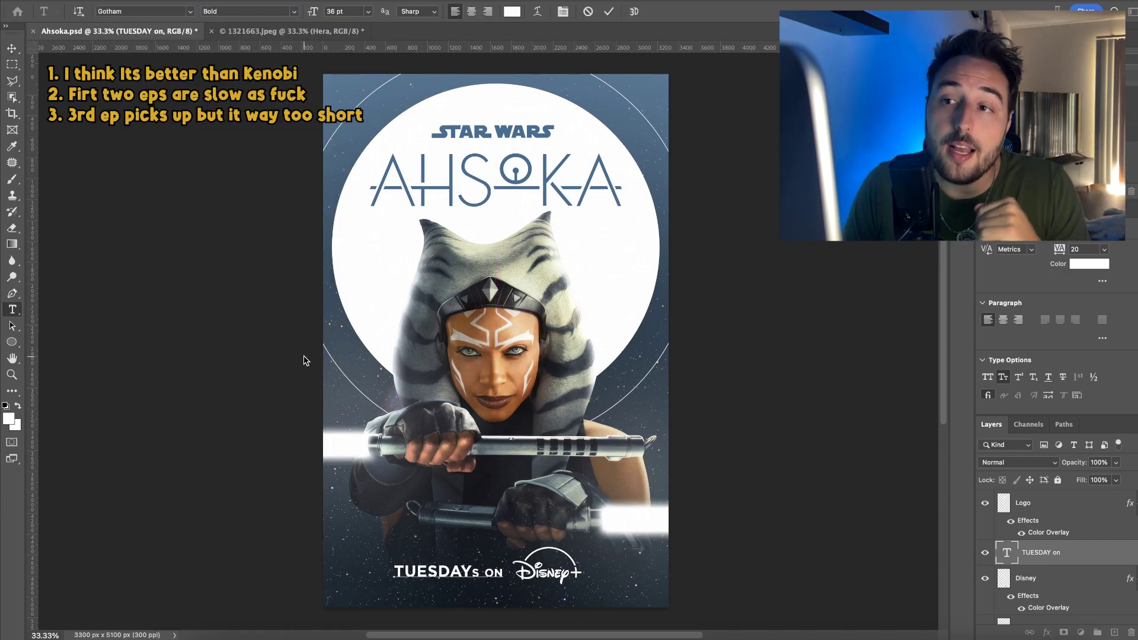
Set the text beside the Disney+ logo in Mont Heavy DEMO with its tracking at 0
click(190, 11)
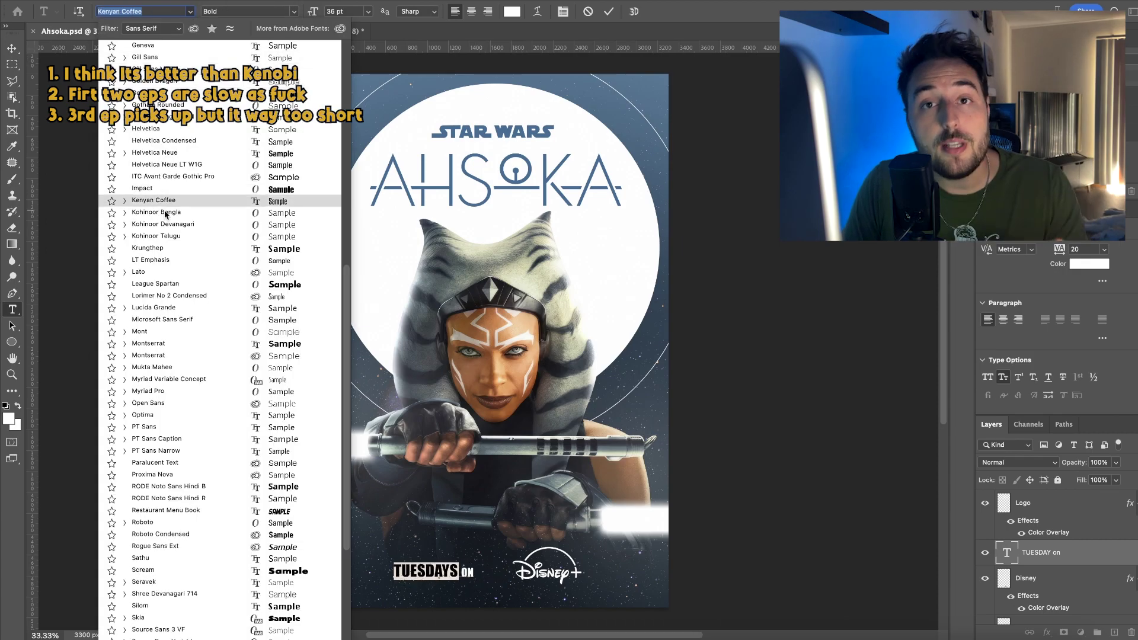
click(180, 332)
click(280, 11)
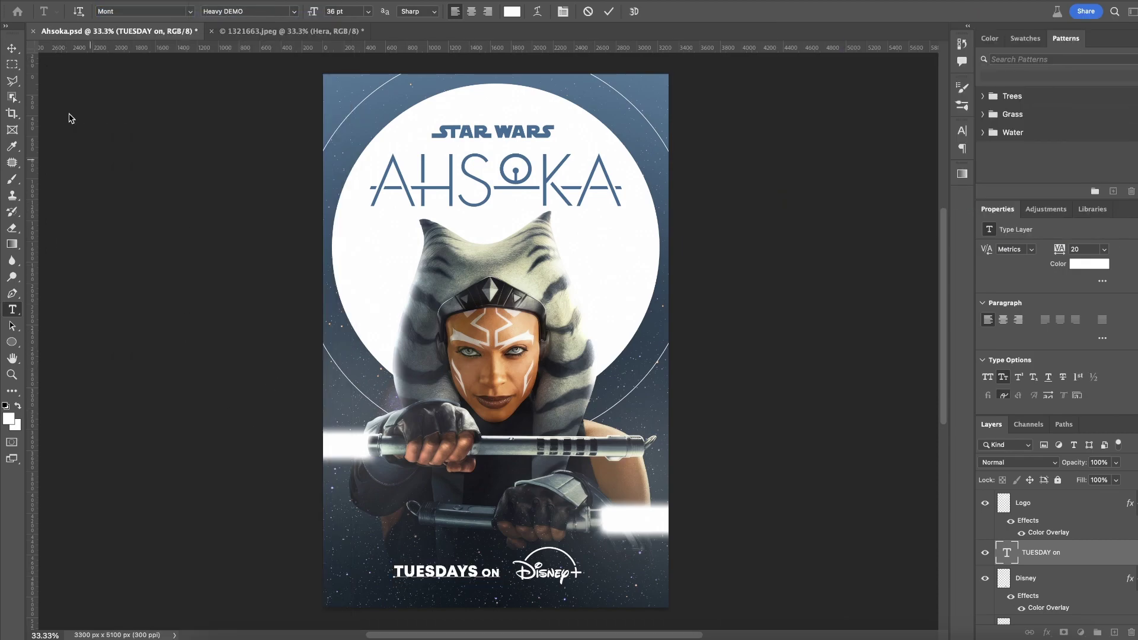
click(1104, 297)
click(1088, 402)
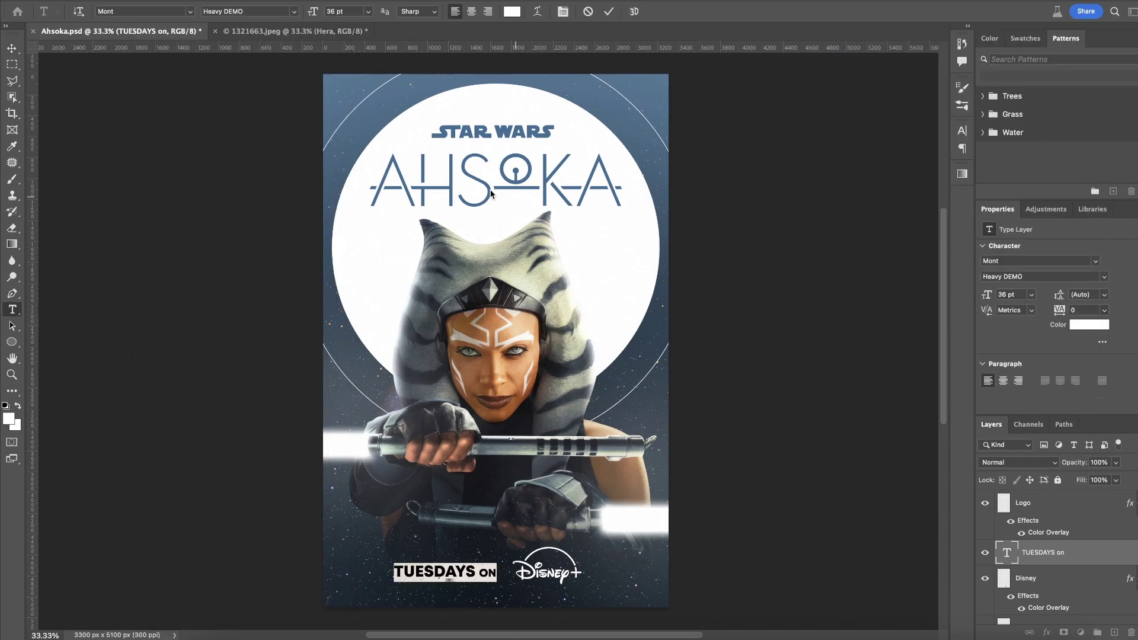
Reselect the text beside the Disney+ logo and set its font to League Spartan Bold
click(12, 49)
click(450, 588)
double_click(456, 578)
click(190, 11)
scroll(182, 237, down, 5)
click(184, 337)
click(11, 49)
click(12, 309)
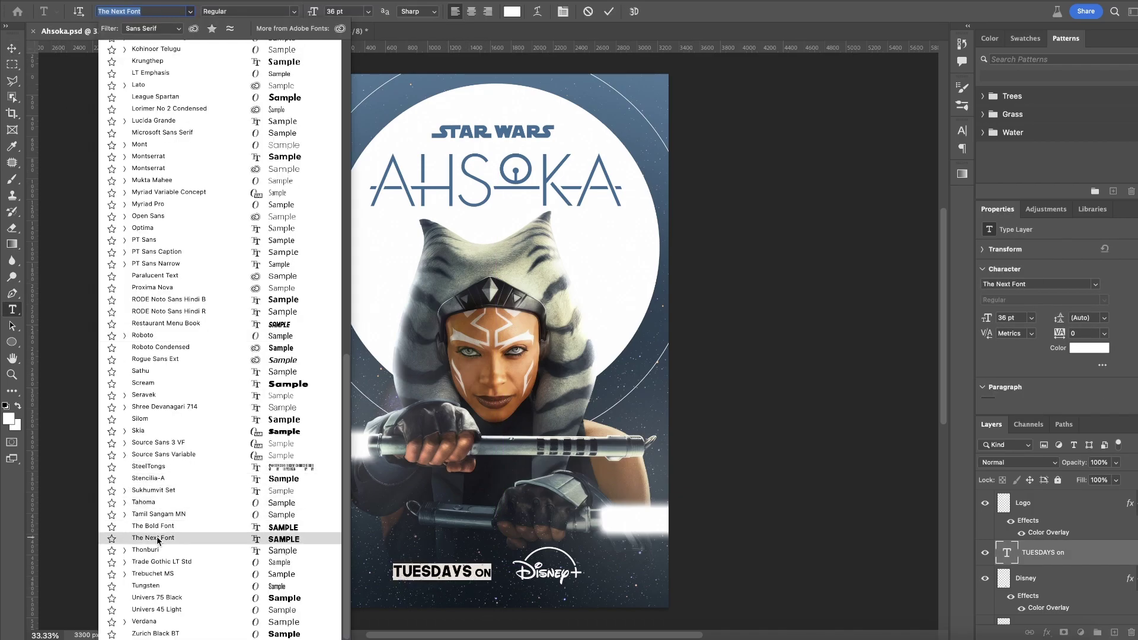
scroll(249, 183, up, 10)
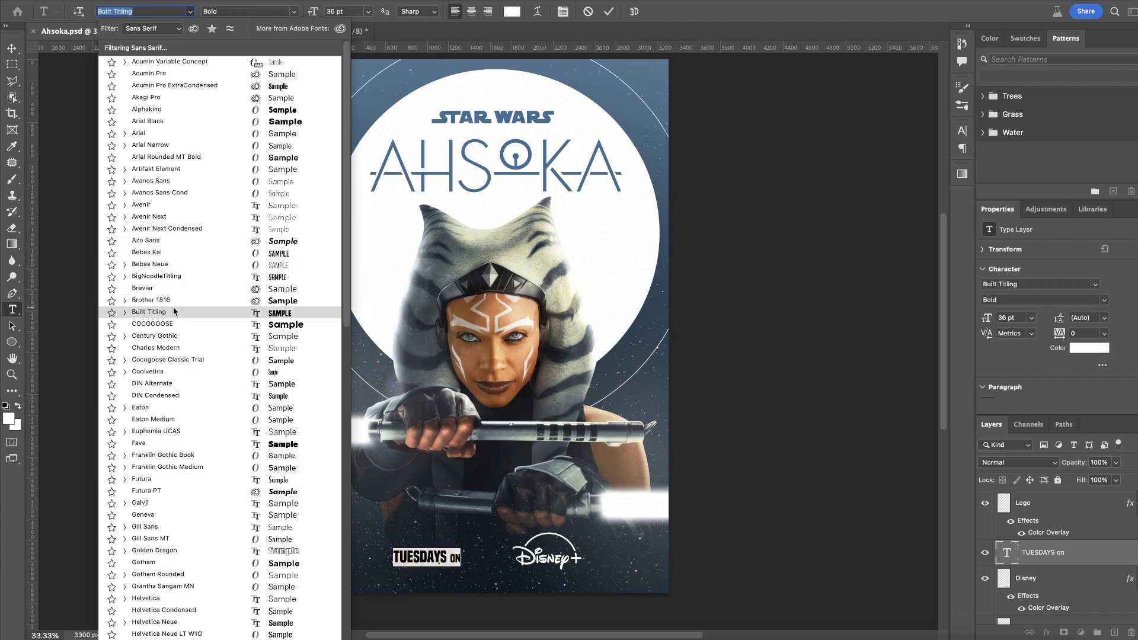
scroll(210, 516, down, 5)
click(198, 595)
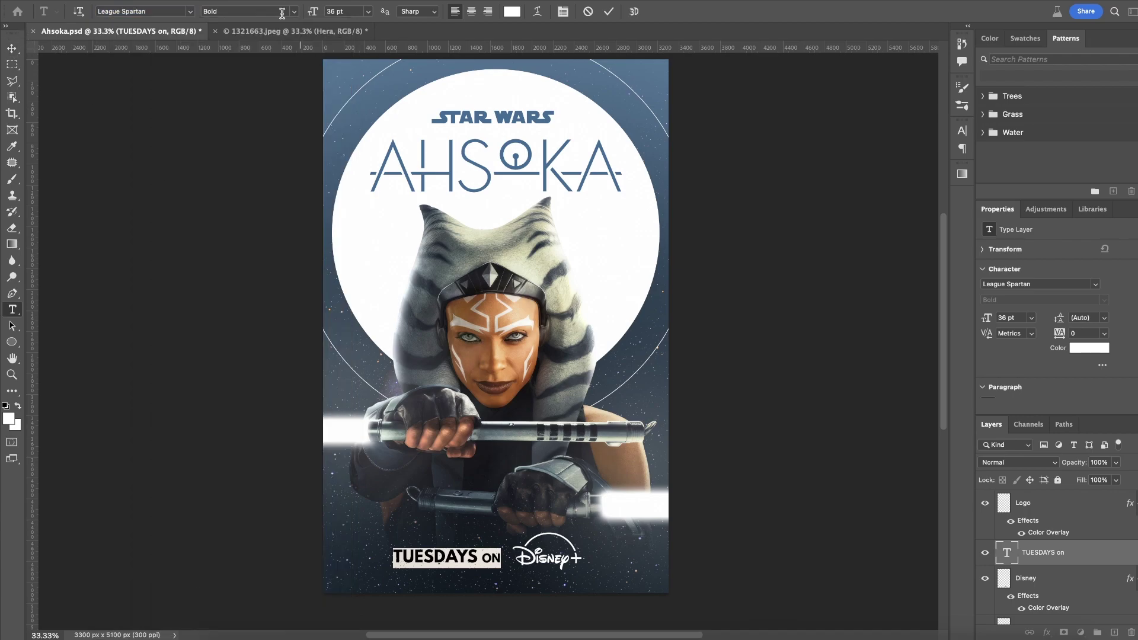
Reduce the text to 28 pt and position it together with the Disney+ logo, centred near the poster's lower edge
key(super+Return)
key(v)
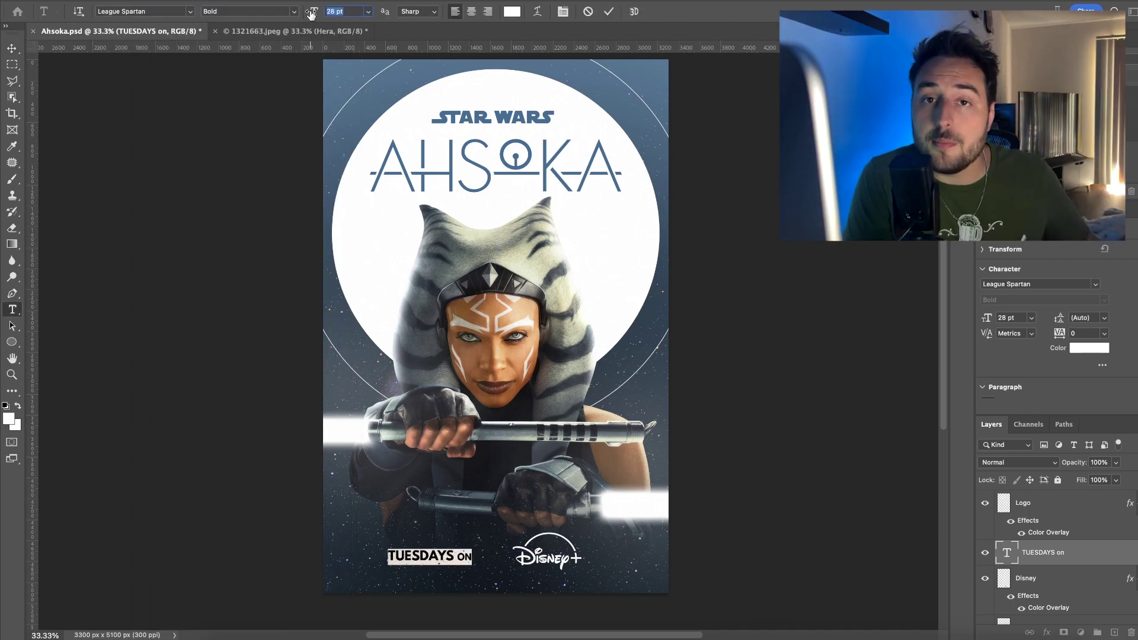
drag(487, 566, 493, 562)
drag(539, 561, 467, 560)
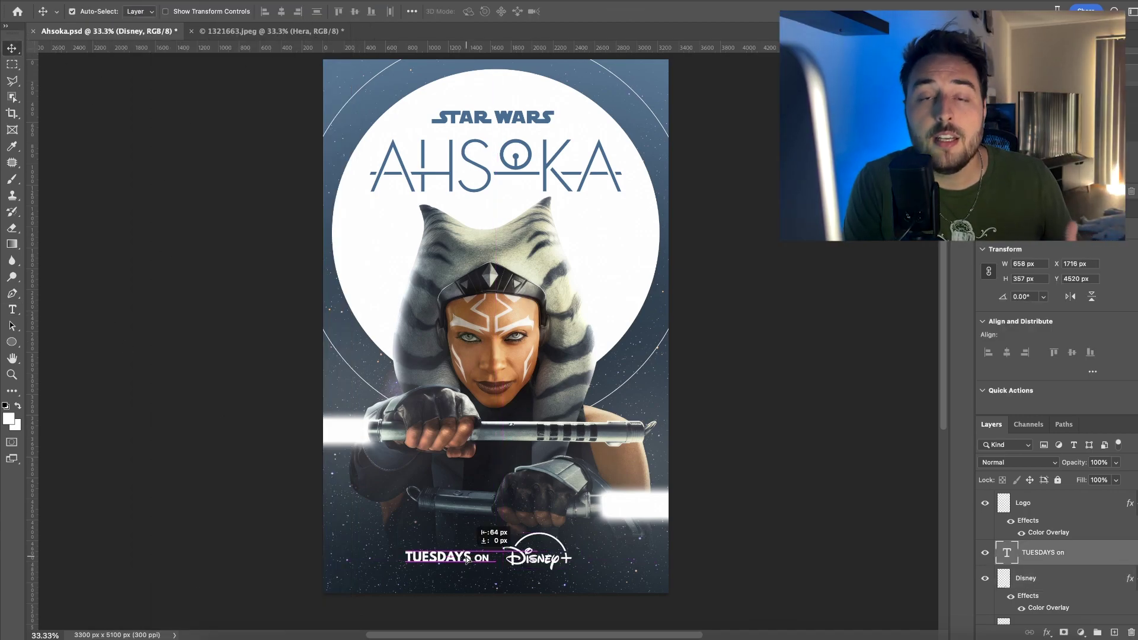
shift+click(535, 567)
drag(535, 567, 526, 563)
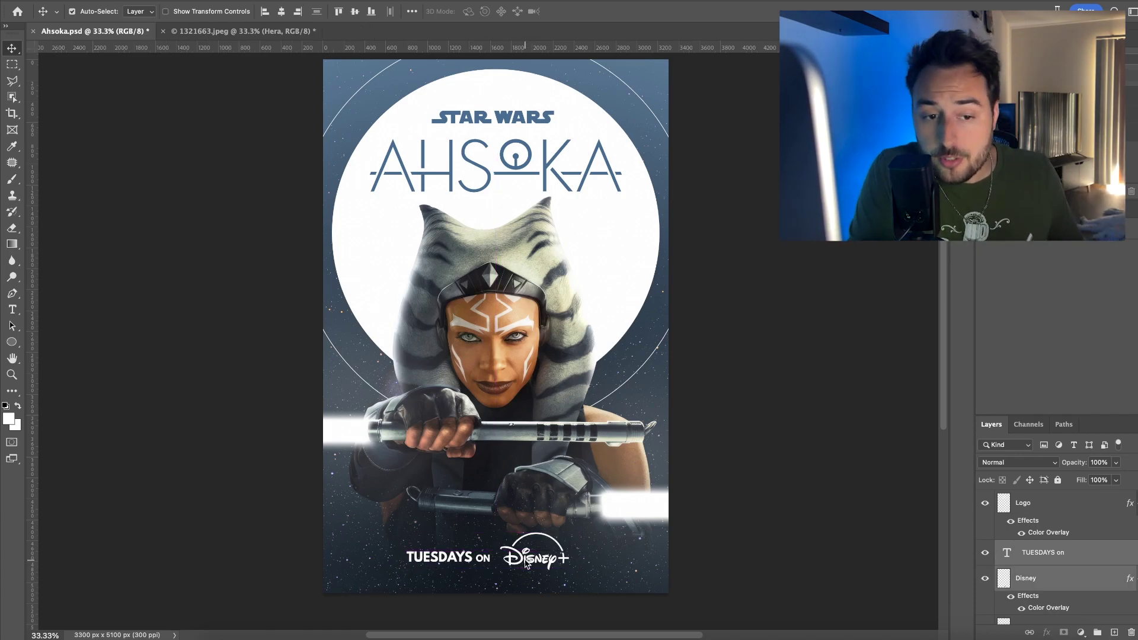
Group all the artwork layers beneath the Disney logo layer
click(192, 354)
scroll(1082, 556, down, 2)
click(1082, 570)
scroll(1076, 581, down, 5)
shift+click(1070, 615)
key(super+g)
Duplicate the artwork group and merge the copy into a single layer
key(super+j)
right_click(1075, 617)
click(1110, 516)
Marquee-select the whole canvas and cut the merged artwork to a new layer trimmed to the poster's bounds
click(12, 64)
scroll(292, 58, up, 1)
drag(292, 58, 765, 602)
right_click(502, 283)
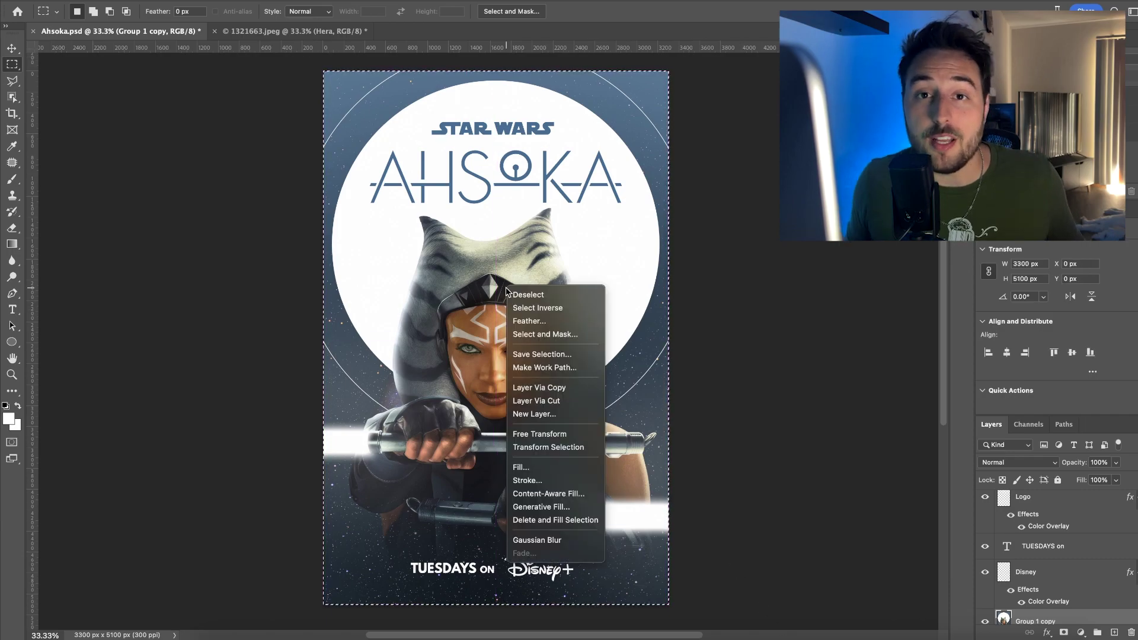
click(537, 400)
Raise the Clarity of the merged artwork layer strongly with the Camera Raw Filter
key(ctrl+shift+a)
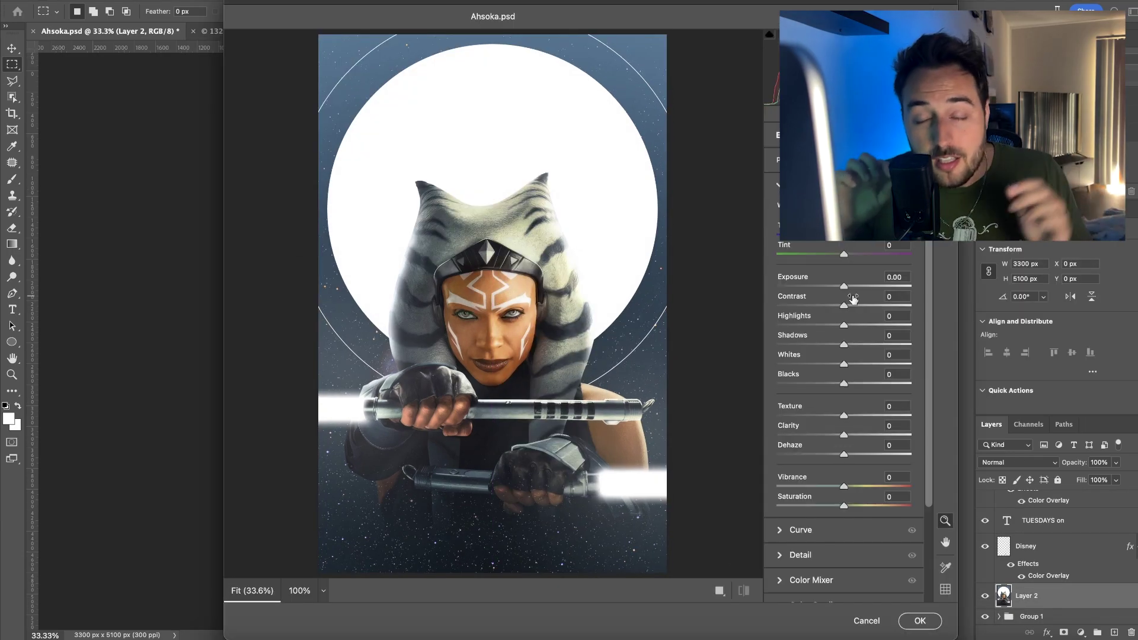
drag(843, 434, 894, 435)
key(Return)
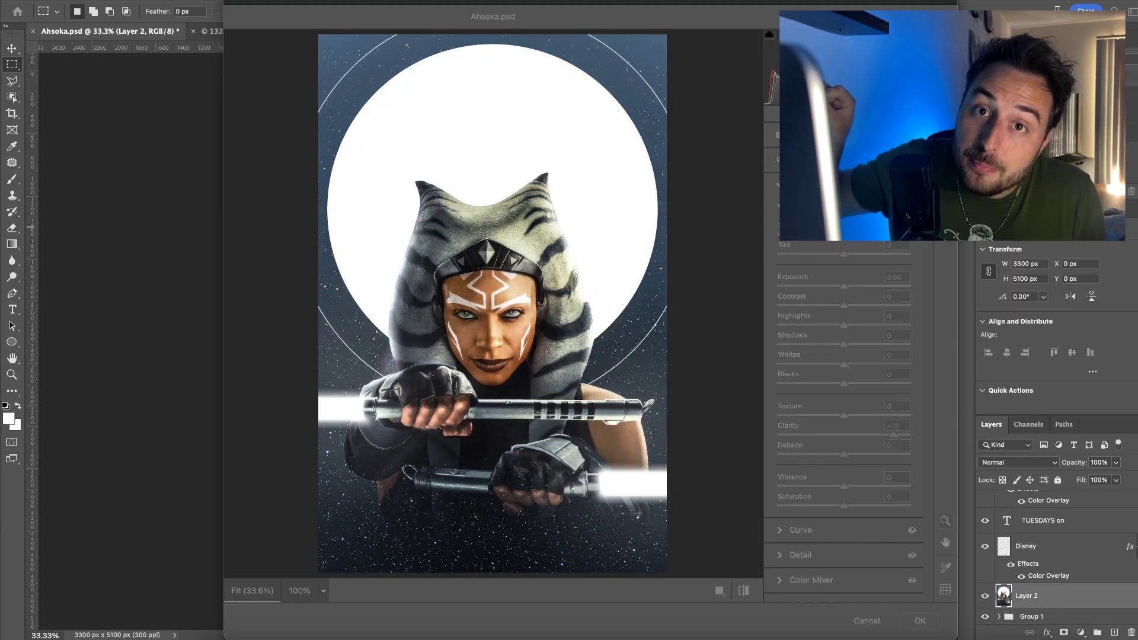
Fine-tune the artwork's exposure and contrast, raising Vibrance to about +8 and Sharpening to about 25
drag(844, 286, 841, 287)
drag(844, 306, 861, 326)
scroll(842, 376, down, 5)
drag(844, 371, 850, 371)
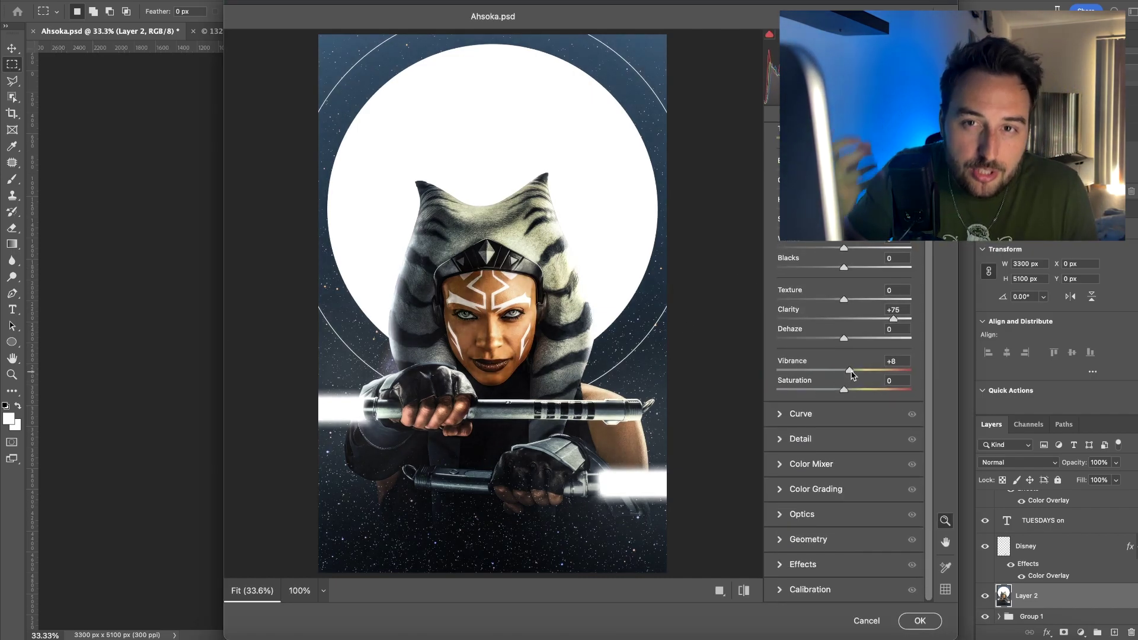
click(781, 439)
drag(777, 267, 797, 267)
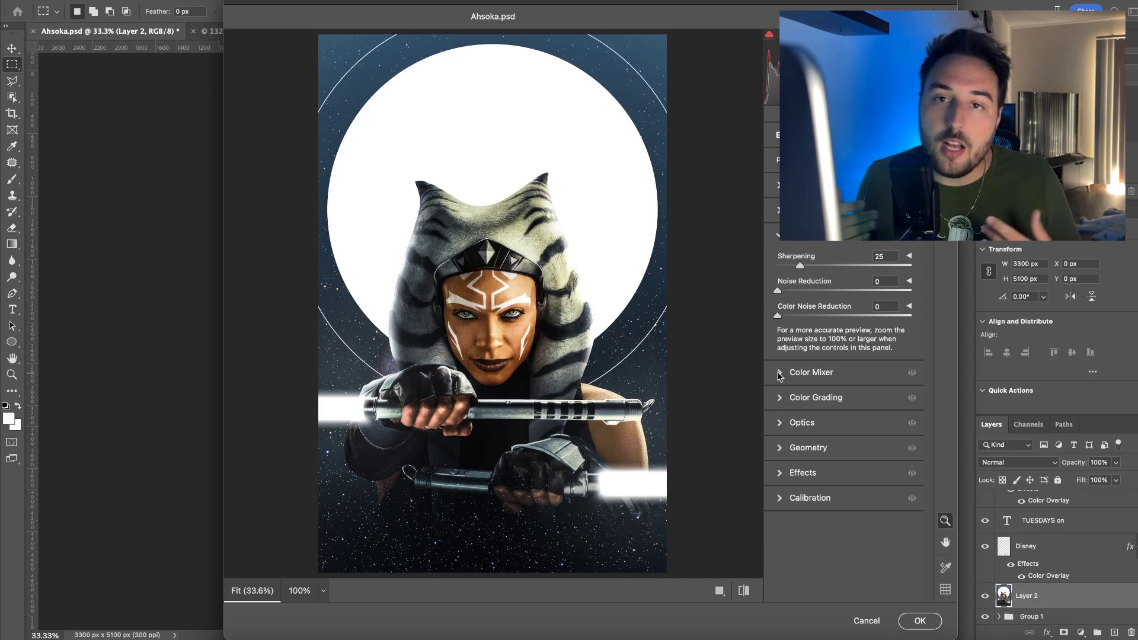
Color-grade the artwork with brightened orange midtones, darkened blue shadows and brightened yellow highlights, using Blending 70
click(782, 398)
scroll(847, 368, down, 4)
scroll(836, 368, down, 3)
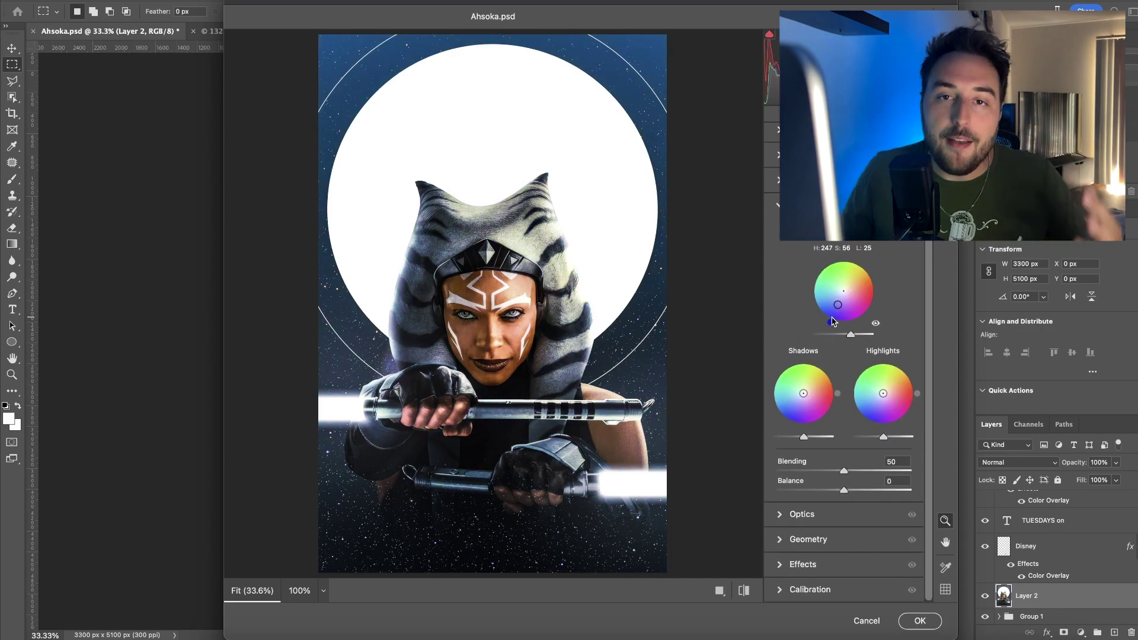
drag(804, 393, 787, 437)
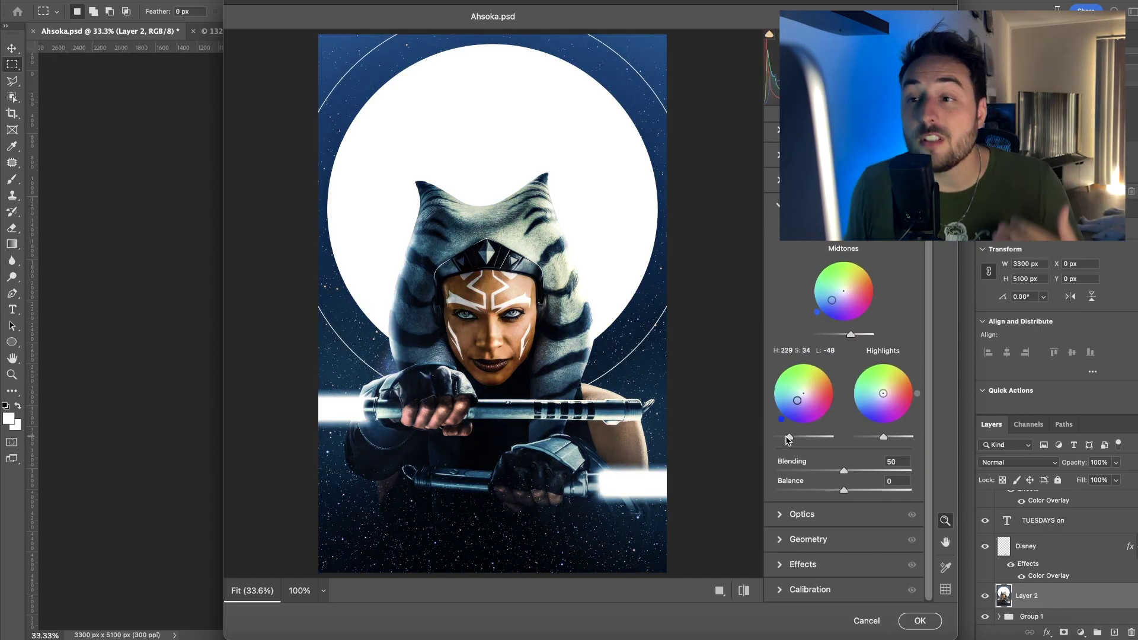
drag(916, 408, 890, 360)
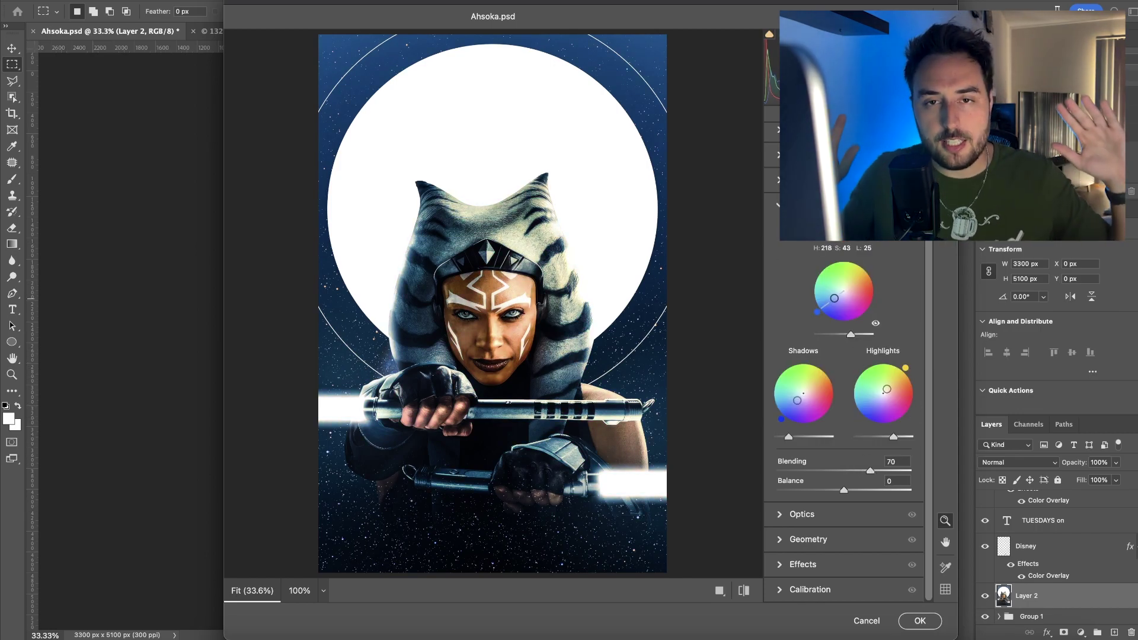
drag(850, 282, 851, 287)
drag(851, 334, 865, 334)
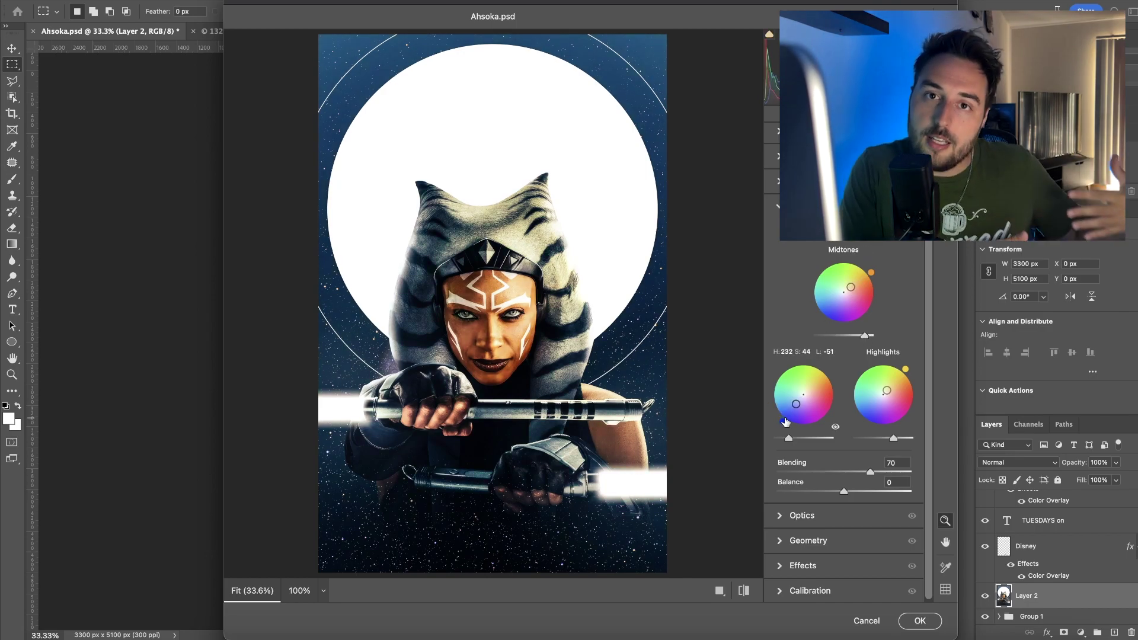
Add Grain of 25 to the artwork and apply the Camera Raw adjustments
click(803, 565)
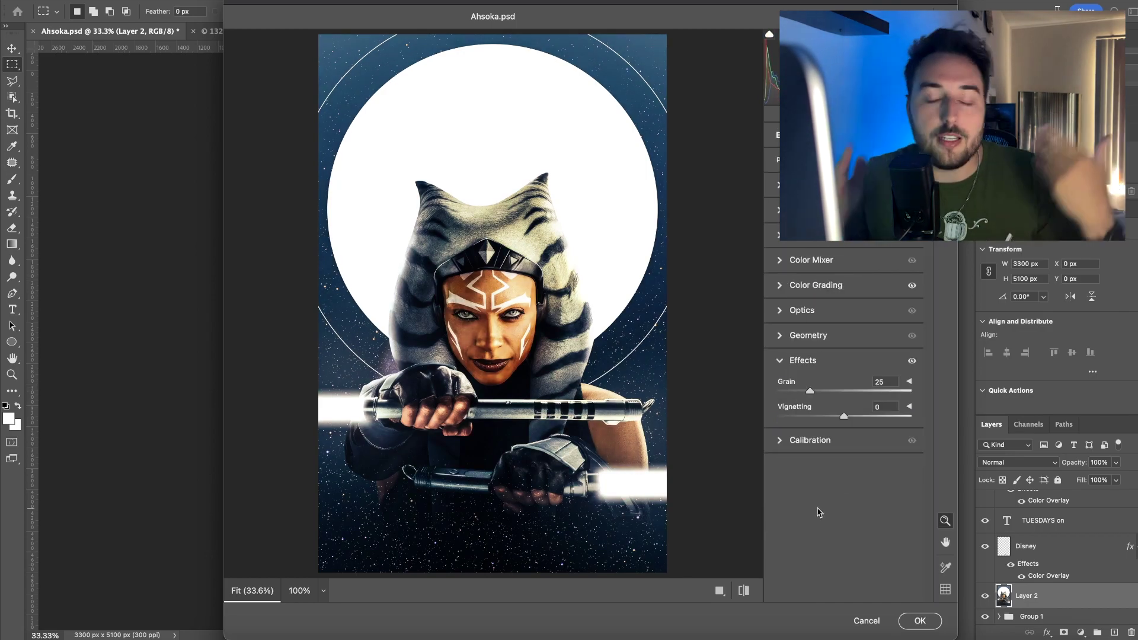
click(920, 621)
Apply the Oil Paint filter with slightly raised Stylization, Cleanliness 8.0, Scale 2.0, Bristle Detail 0.5 and Lighting off
click(312, 1)
mouse_move(409, 221)
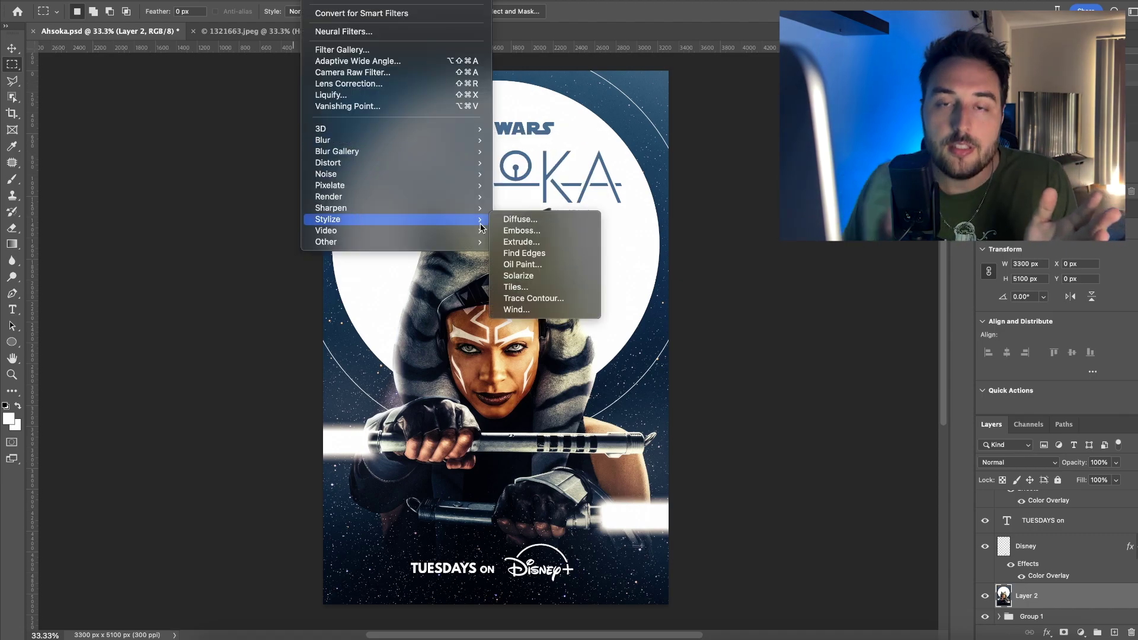
click(527, 265)
click(692, 270)
click(692, 270)
mouse_move(723, 154)
mouse_down()
mouse_move(726, 252)
mouse_move(731, 170)
mouse_up()
click(764, 270)
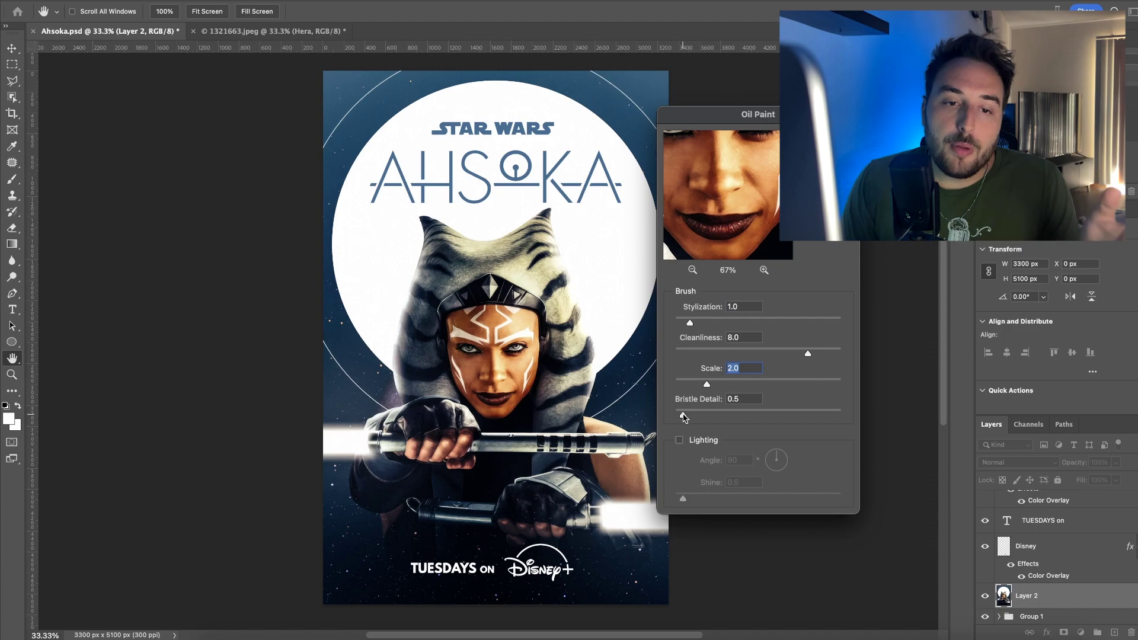
drag(690, 324, 699, 324)
click(694, 270)
key(Return)
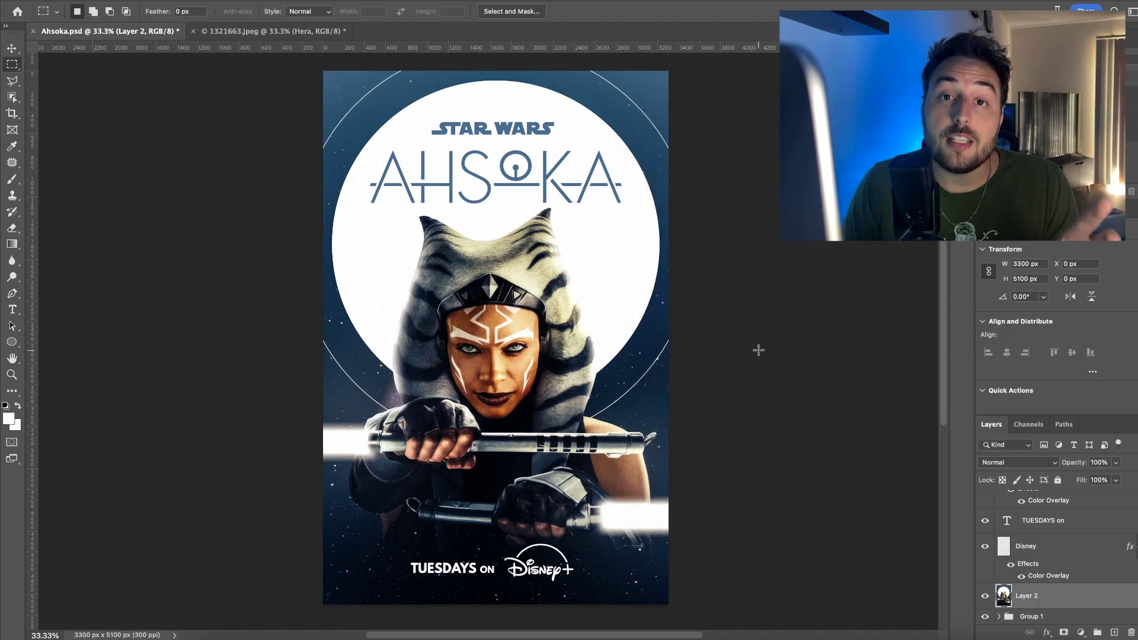
Preview the Filter Gallery effect on the character's face at 100% and apply it to the artwork layer
click(315, 0)
click(332, 51)
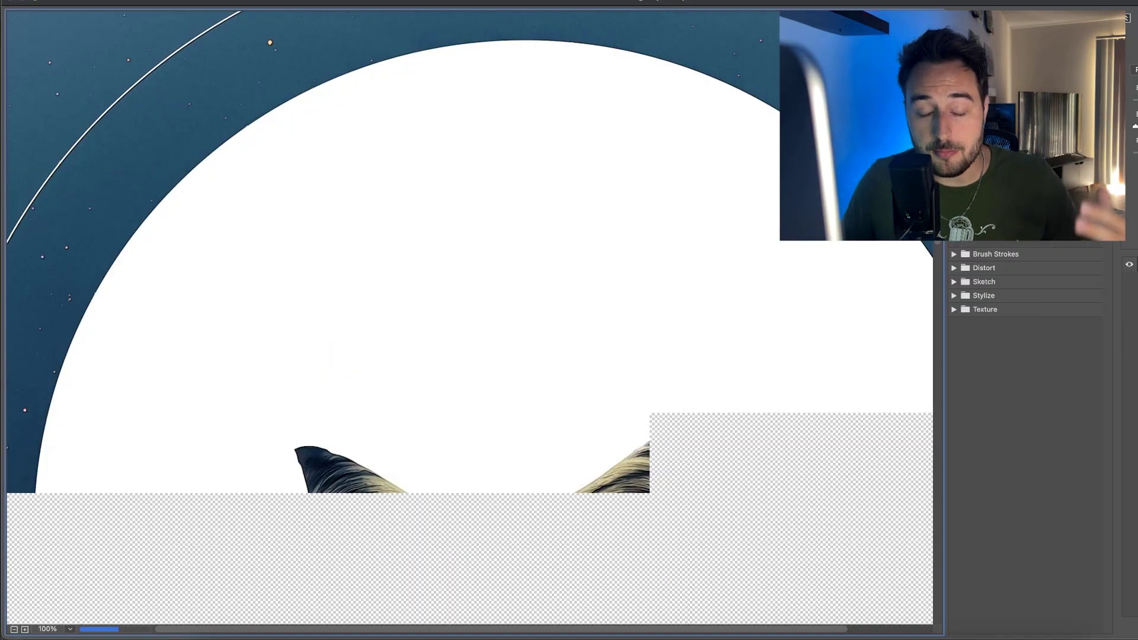
drag(624, 377, 624, 238)
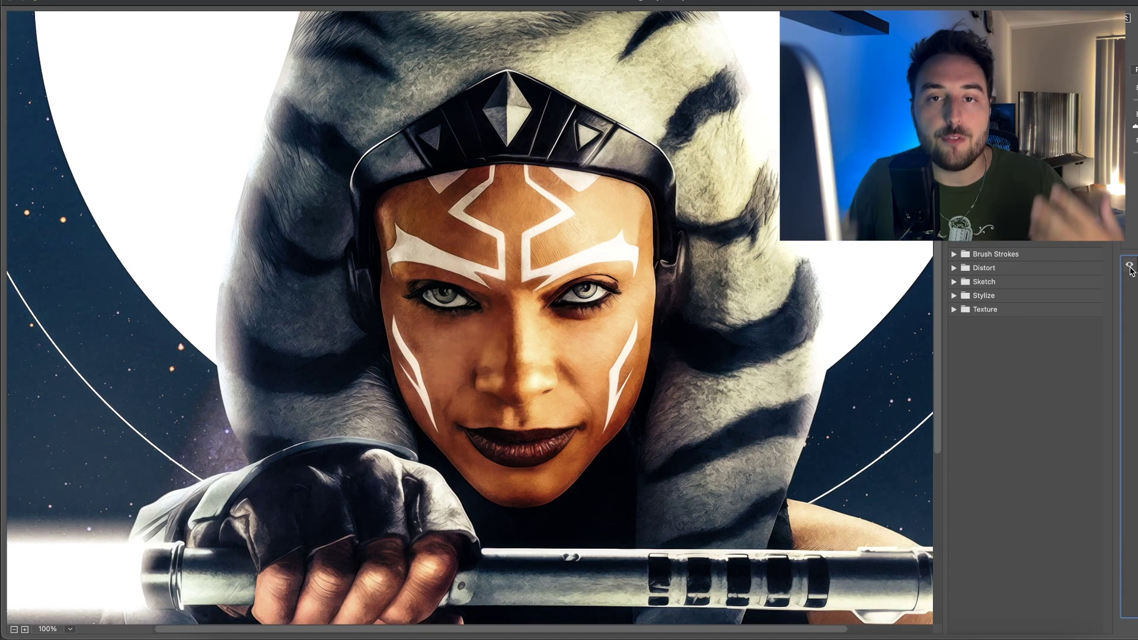
key(Return)
Duplicate the artwork layer, apply a High Pass filter with a 10.1-pixel radius and open the copy's blending mode choices
key(super+j)
click(320, 2)
mouse_move(350, 243)
click(537, 252)
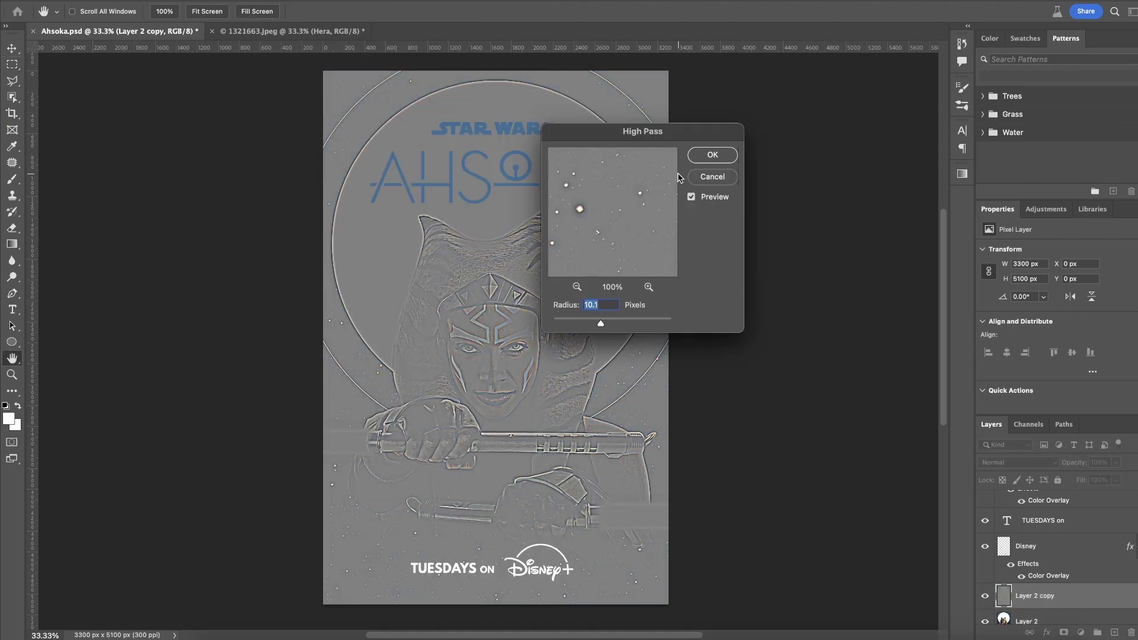
key(Return)
click(1017, 463)
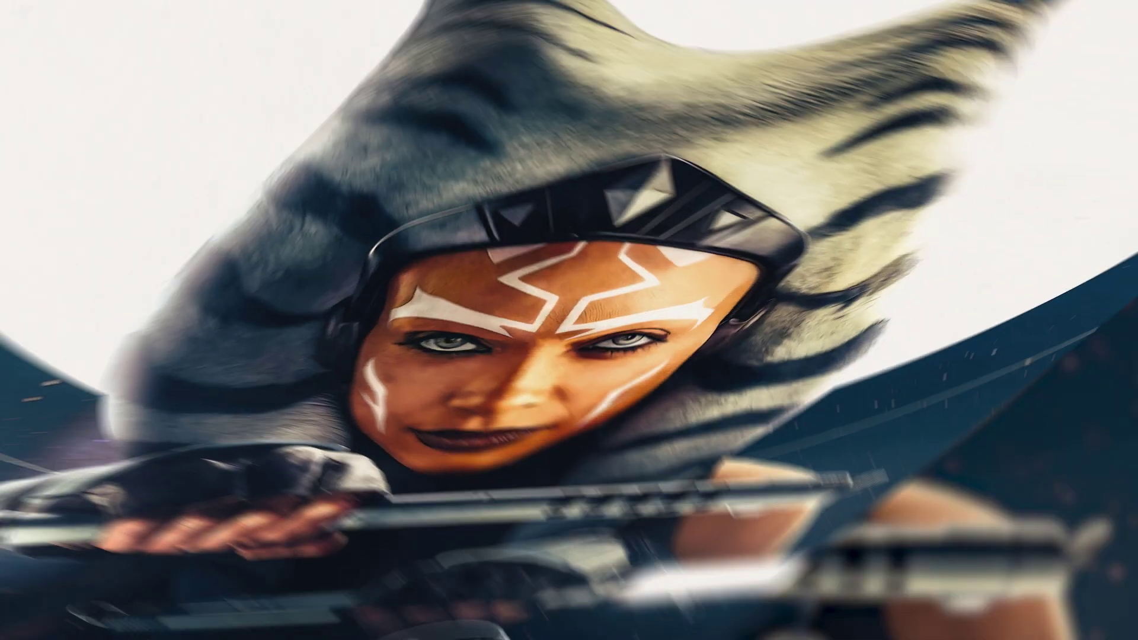